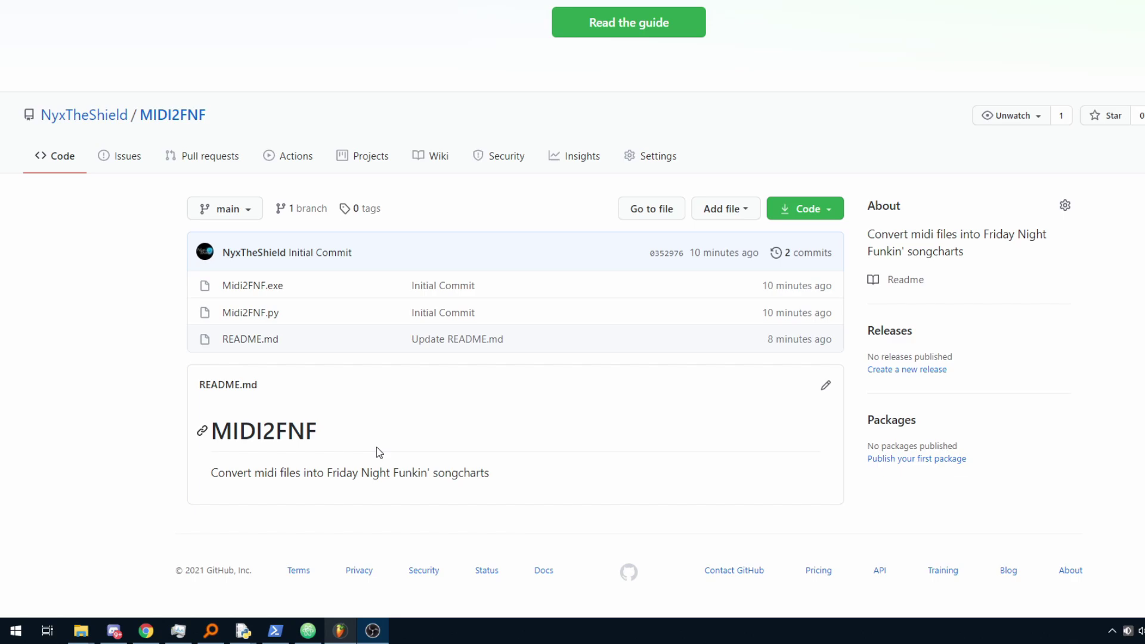
Step: Switch to FL Studio and play back a short stretch near the start of the nights arrangement
click(341, 631)
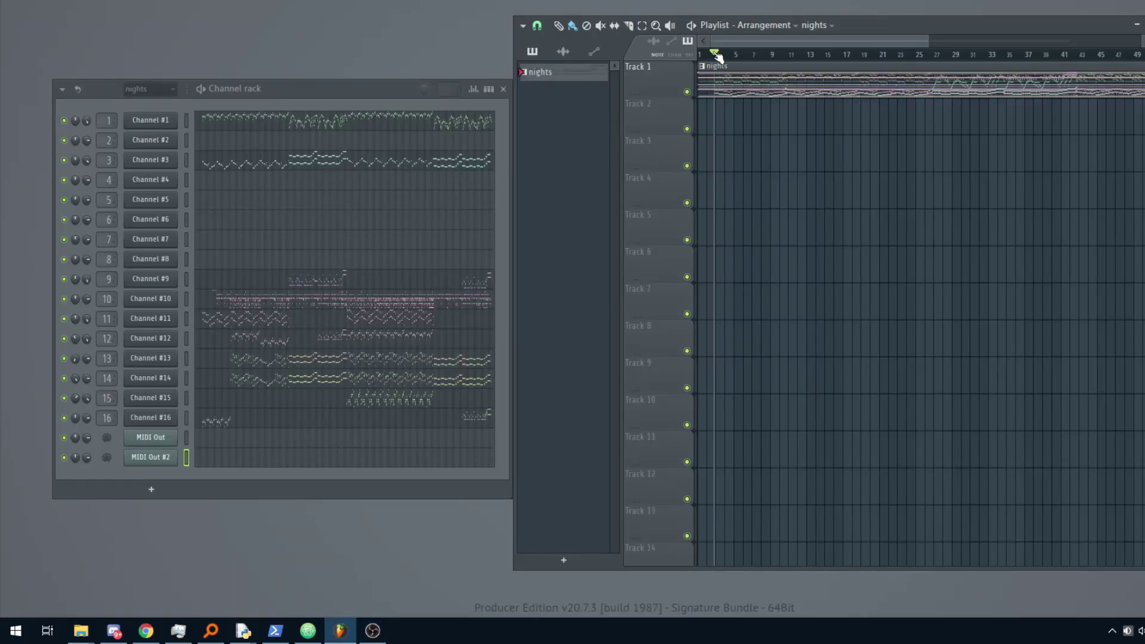
key(space)
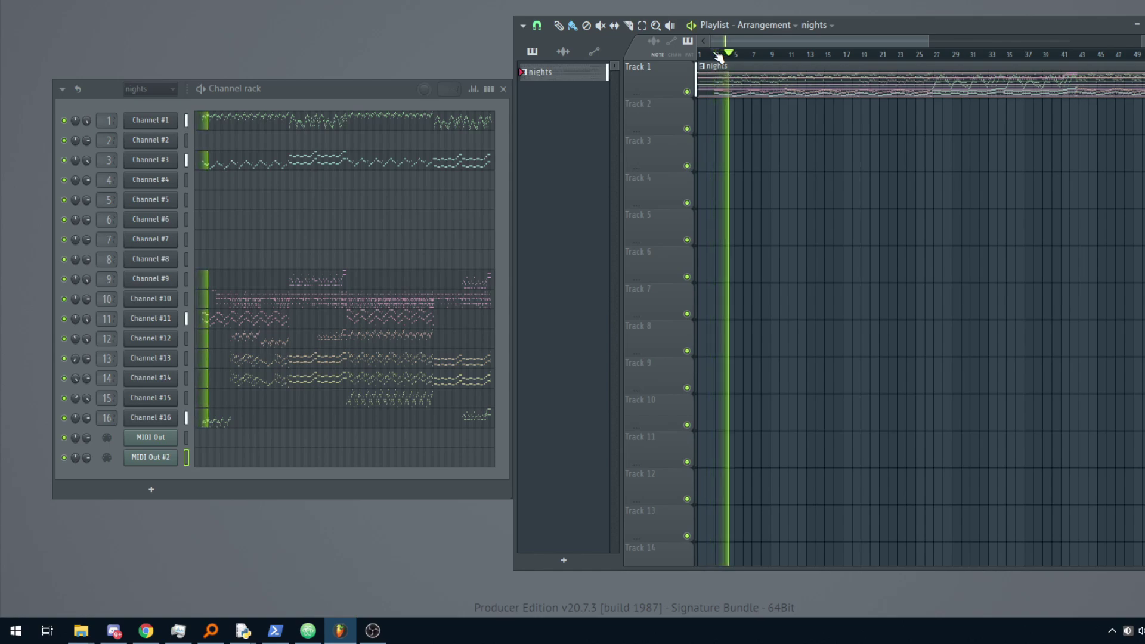
key(space)
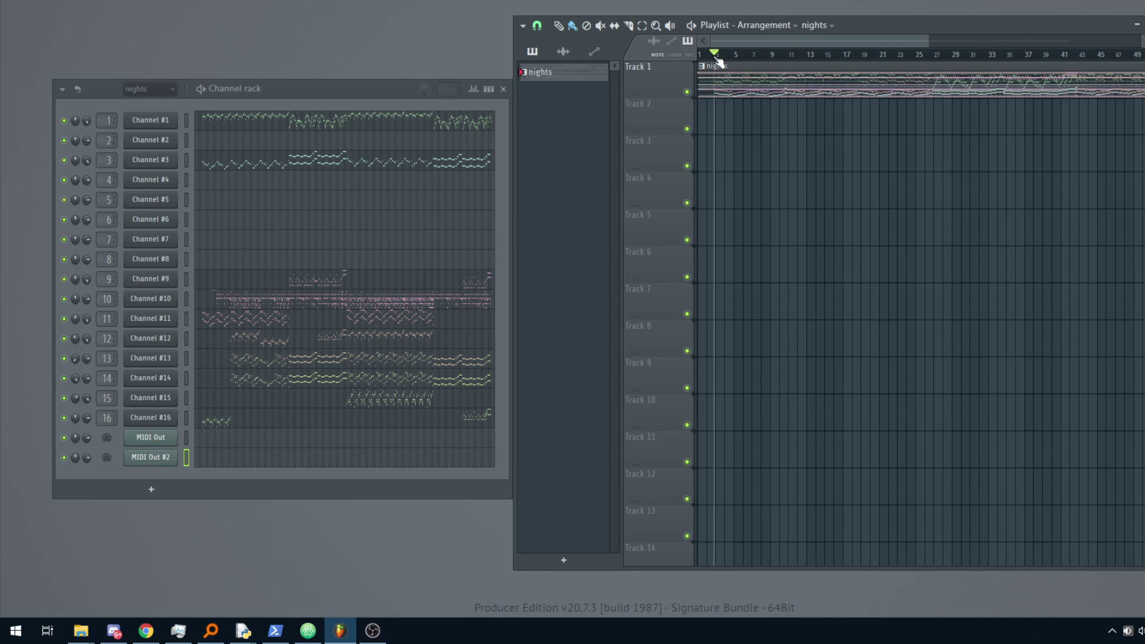
scroll(717, 60, down, 3)
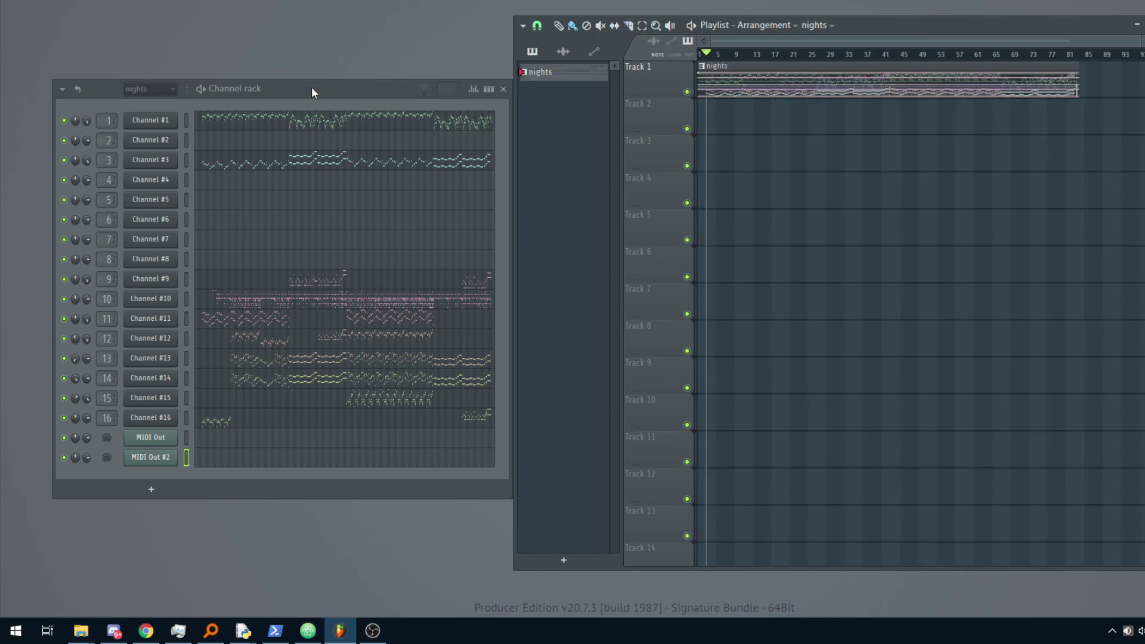
drag(311, 87, 294, 82)
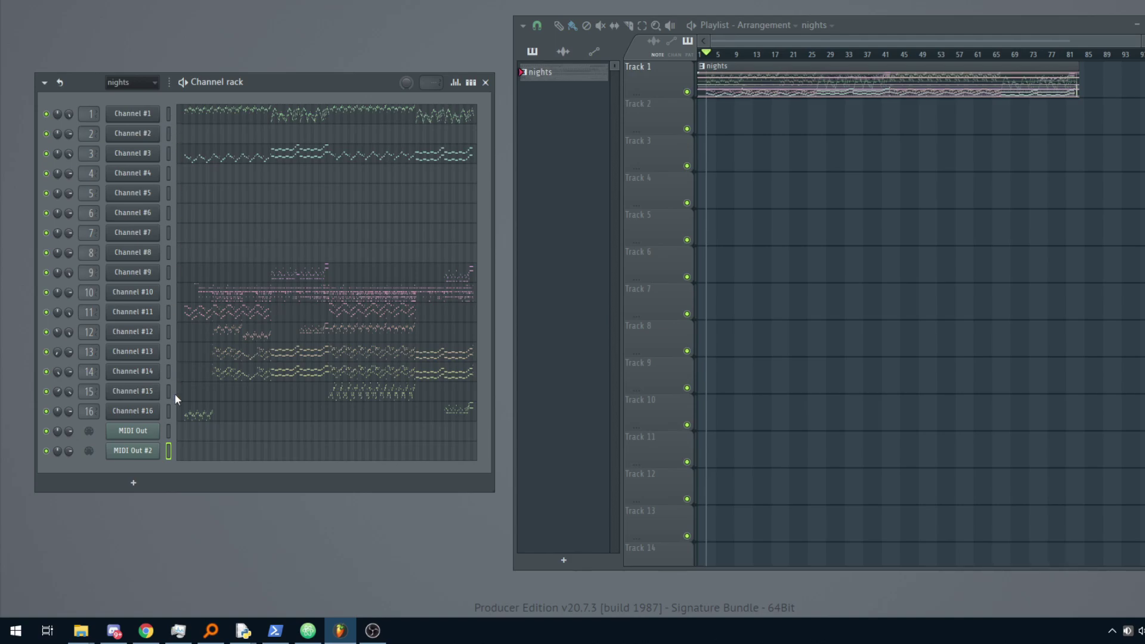
Step: Open Channel #1's notes in the piano roll, solo the channel and play its melody from bar 3
click(203, 116)
scroll(617, 122, up, 1)
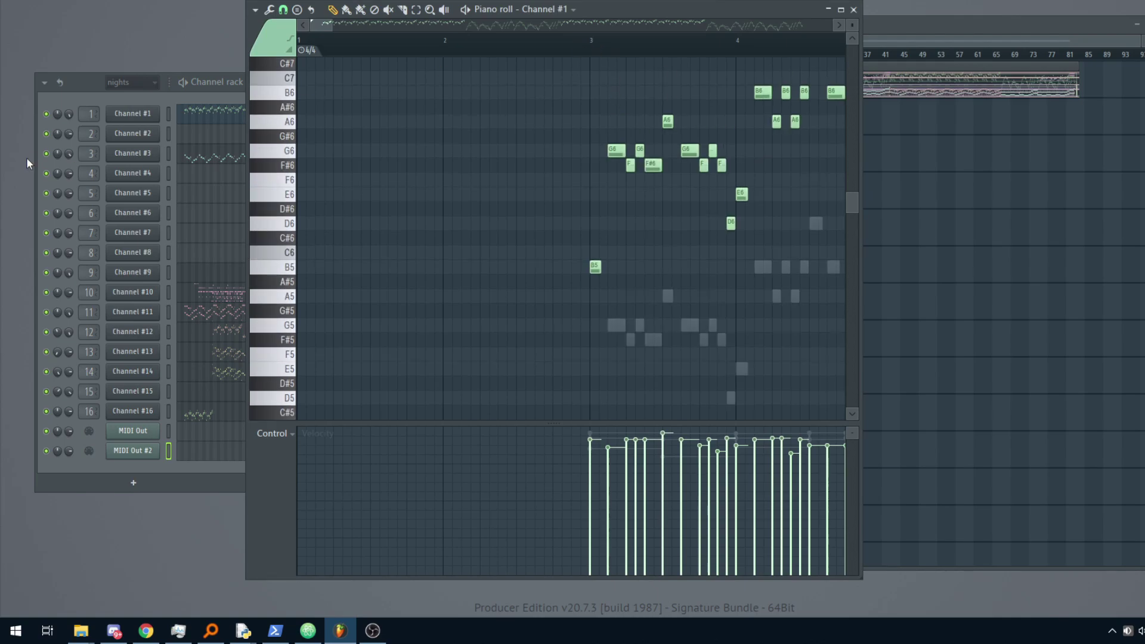
right_click(45, 115)
click(102, 123)
click(592, 44)
key(space)
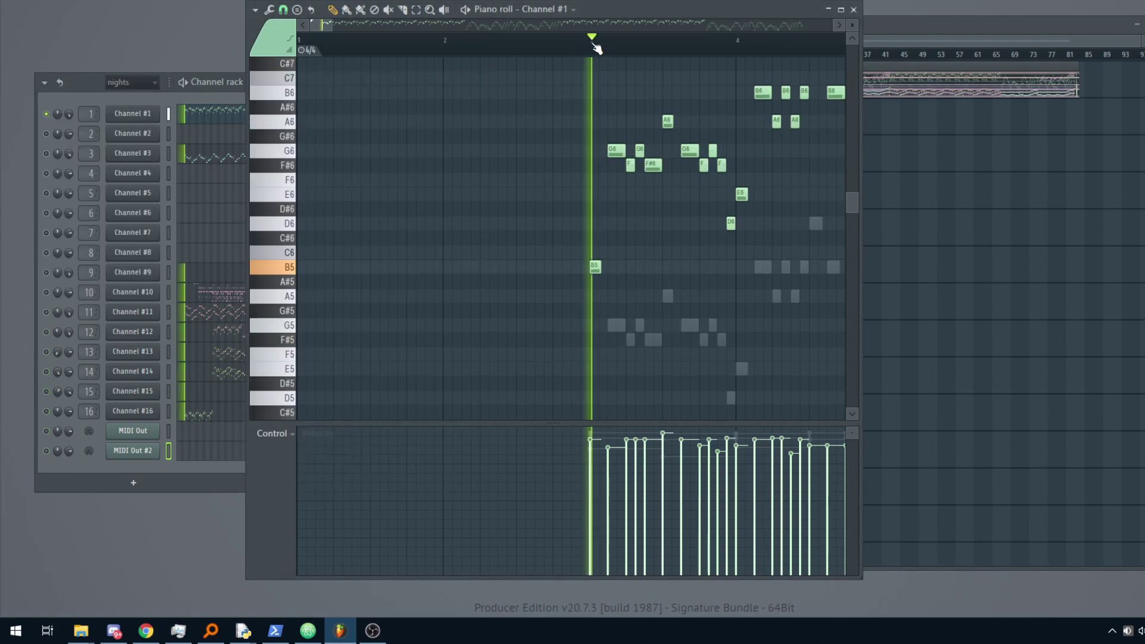
scroll(661, 136, up, 1)
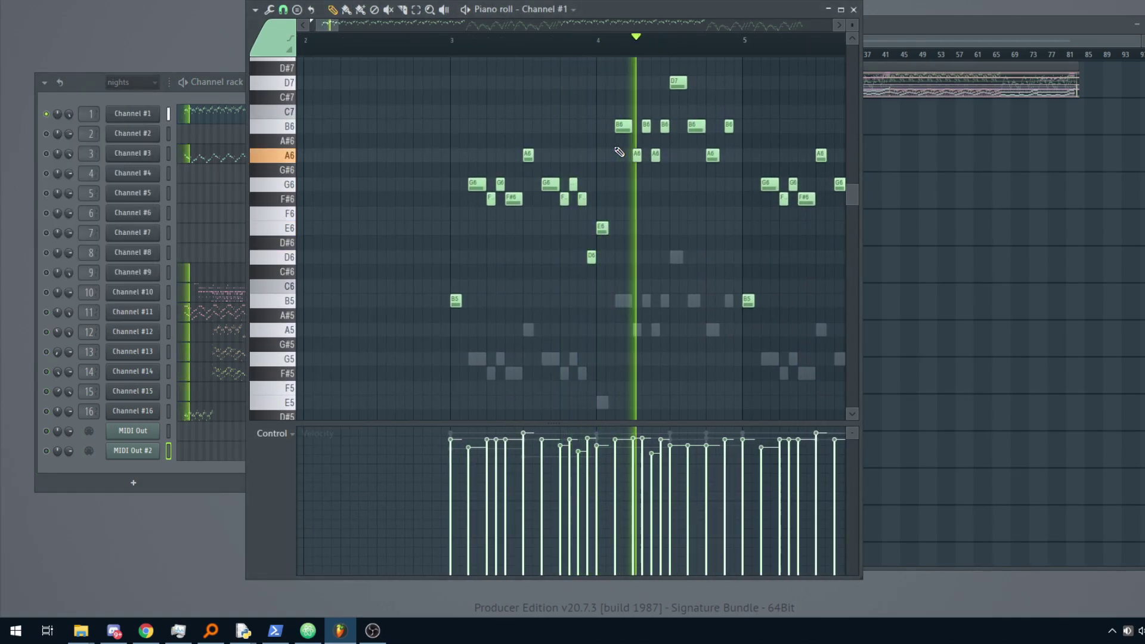
key(space)
Step: Add a C7 note at the very start of bar 1 in Channel #1, and cut all of the channel's notes
scroll(659, 131, up, 1)
ctrl+scroll(530, 105, down, 2)
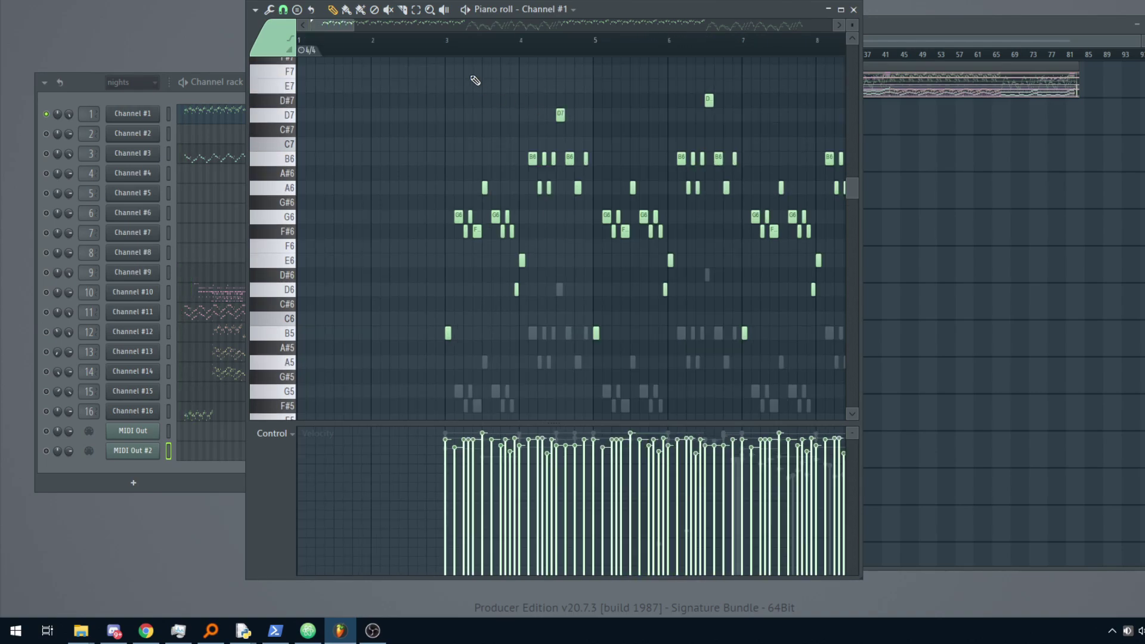
scroll(463, 48, up, 3)
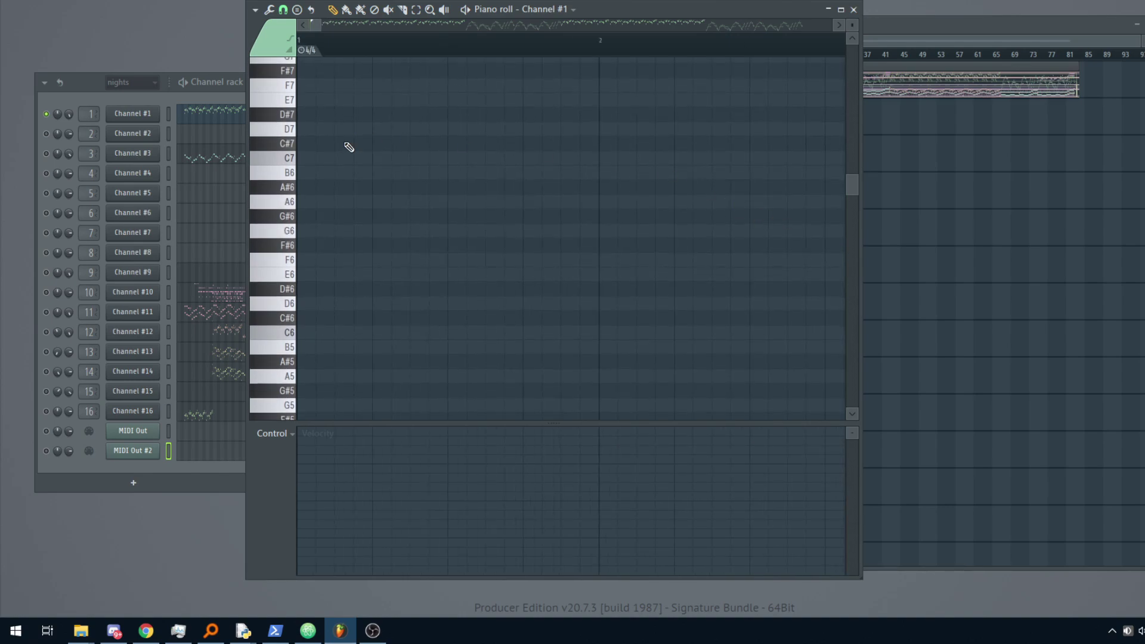
click(345, 156)
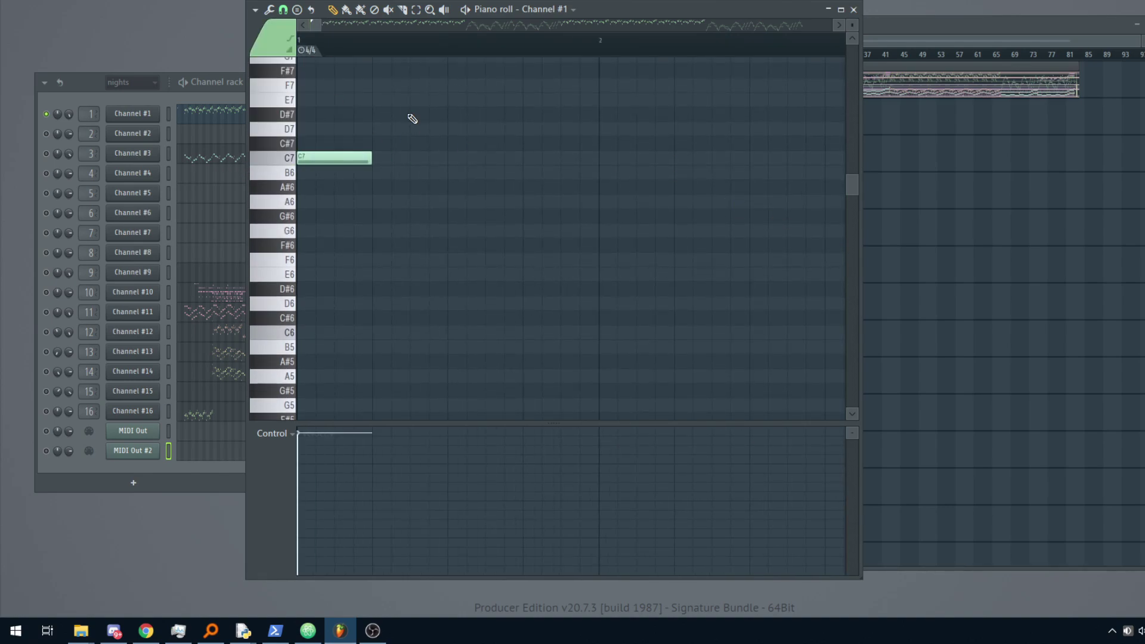
key(ctrl+a)
key(Delete)
key(Escape)
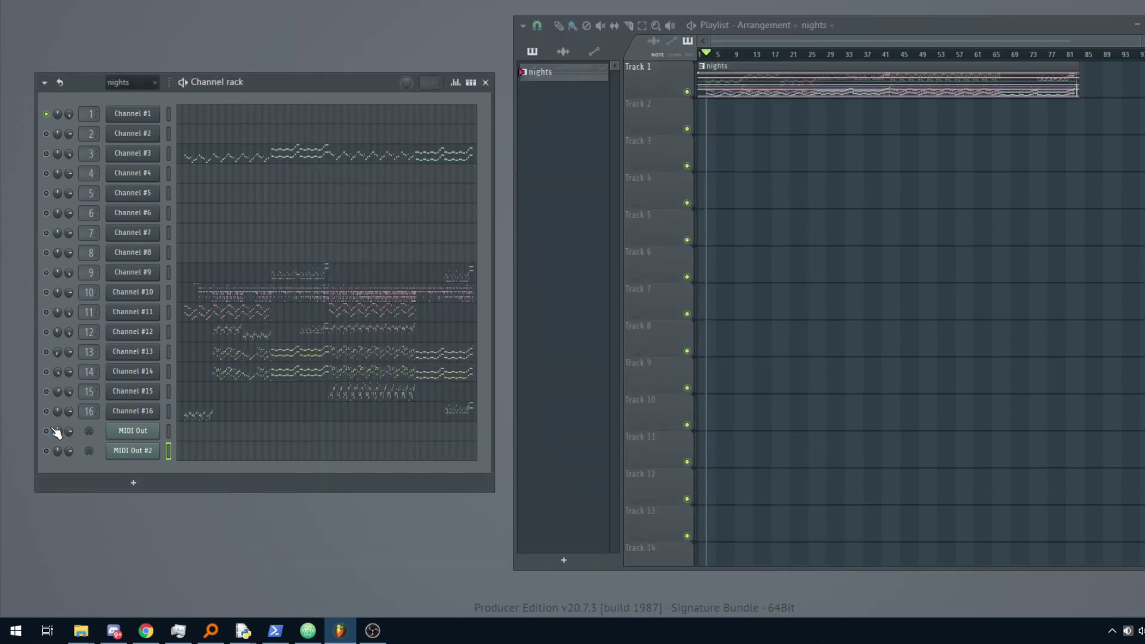
Step: Paste the cut notes into the MIDI Out channel and delete the C7 note at the start of bar 1
click(229, 425)
key(ctrl+v)
right_click(358, 157)
scroll(467, 53, down, 3)
scroll(470, 56, down, 3)
key(F7)
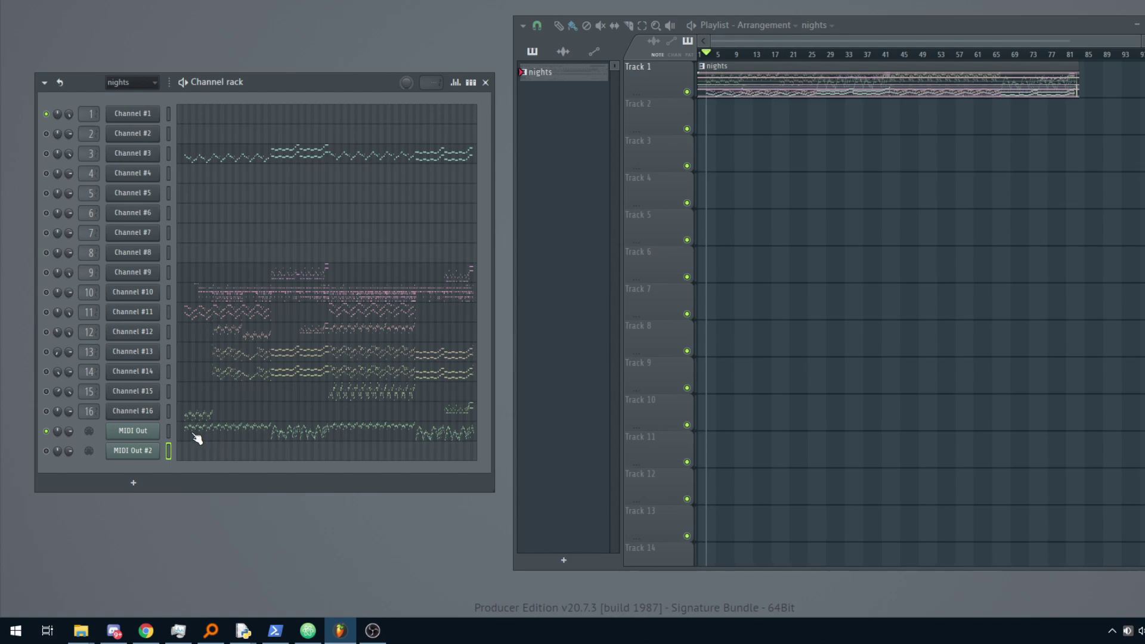
Step: Cut all of the notes out of Channel #3's piano roll
click(213, 158)
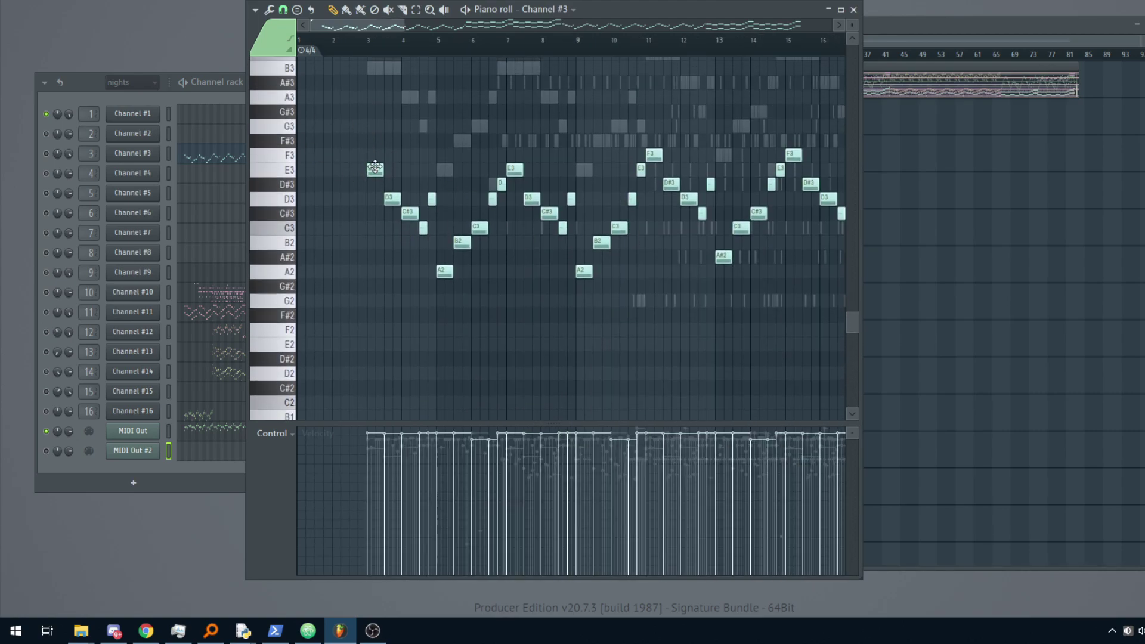
key(ctrl+a)
key(Delete)
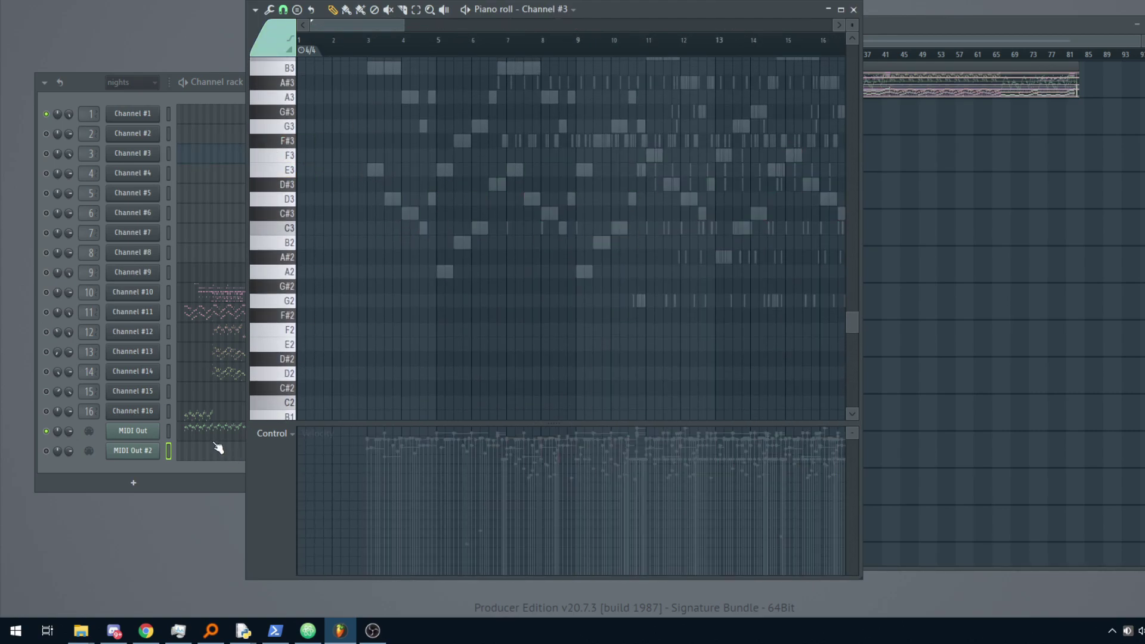
Step: Transpose all existing notes in the MIDI Out channel down one octave and deselect them
click(216, 441)
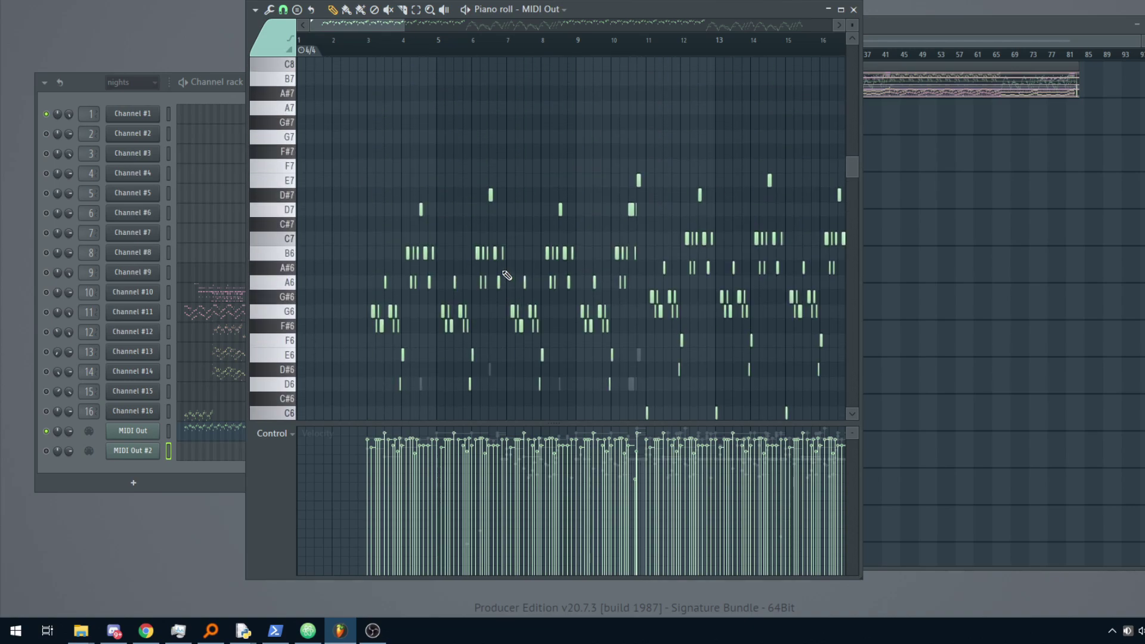
key(ctrl+a)
key(ctrl+Down)
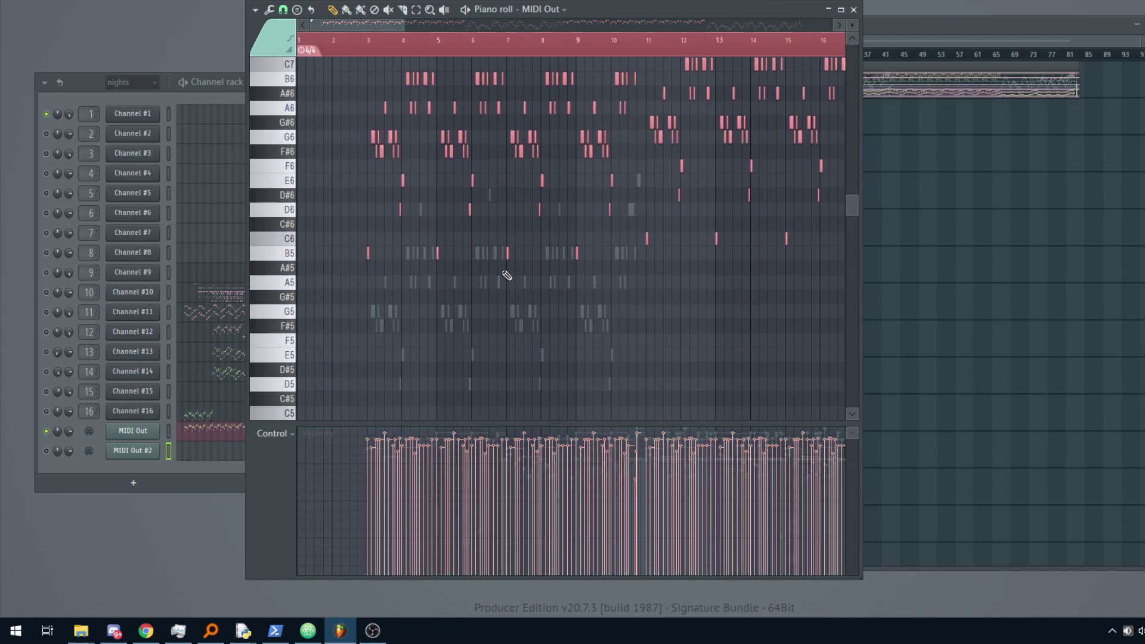
scroll(507, 275, down, 1)
key(ctrl+d)
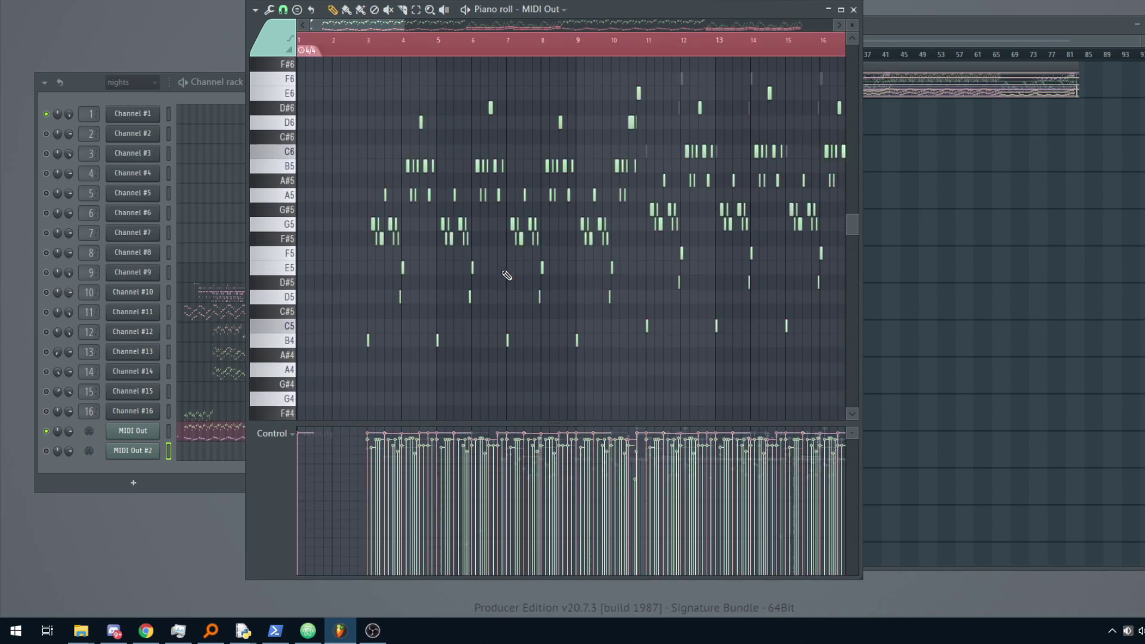
Step: Paste Channel #3's notes into MIDI Out, transpose them up four octaves above the existing melody, and deselect them
key(ctrl+v)
scroll(507, 275, down, 4)
scroll(508, 277, up, 2)
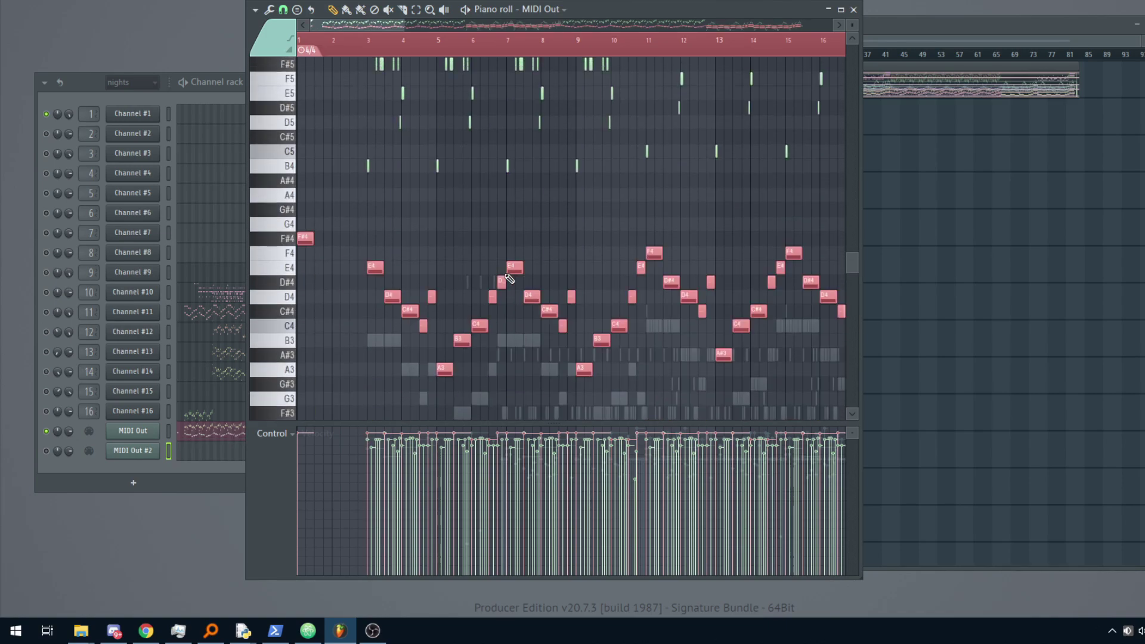
scroll(636, 342, up, 2)
scroll(636, 342, up, 6)
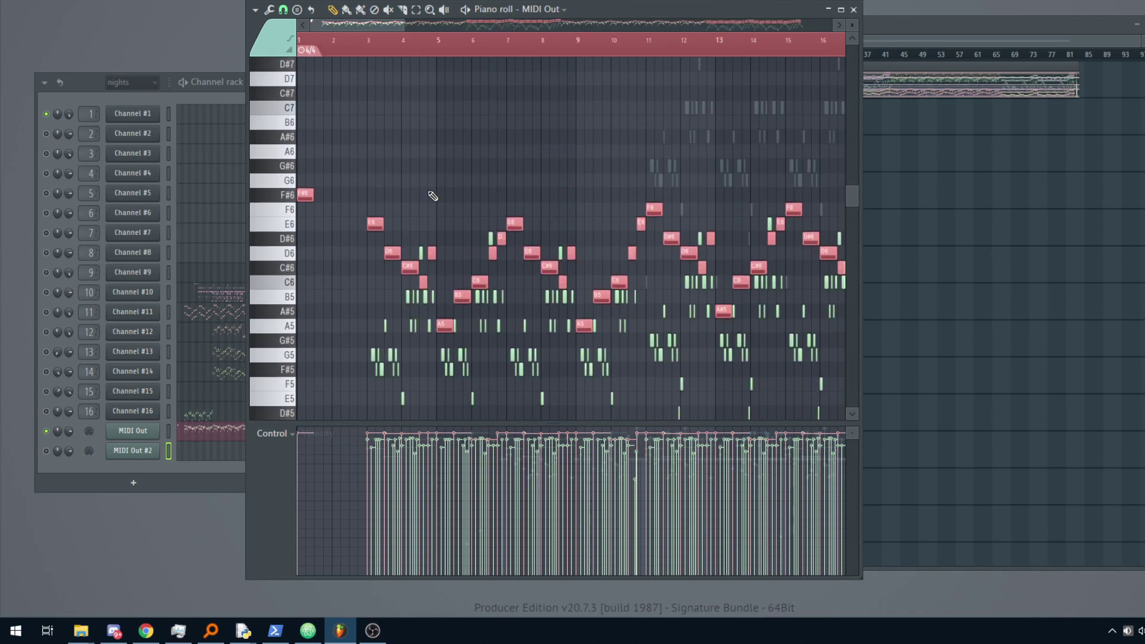
key(ctrl+Up)
key(ctrl+d)
Step: Export the MIDI Out piano roll as a MIDI file named nights.mid in the FNF MOds folder, replacing the existing file
scroll(433, 197, down, 2)
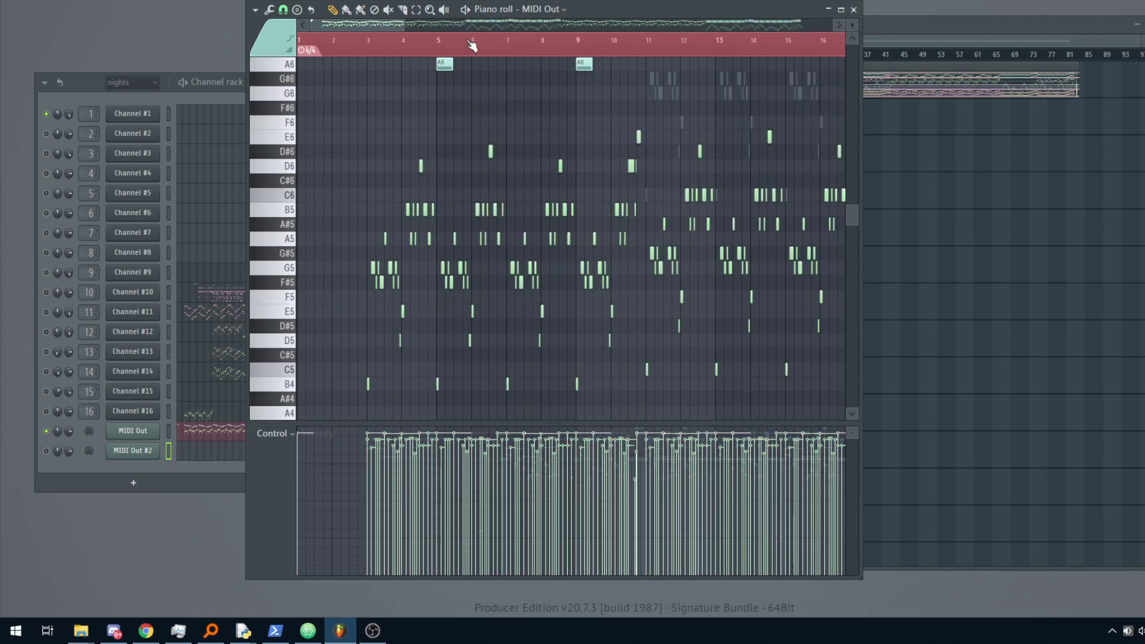
scroll(471, 42, down, 2)
scroll(472, 43, down, 2)
scroll(583, 48, down, 3)
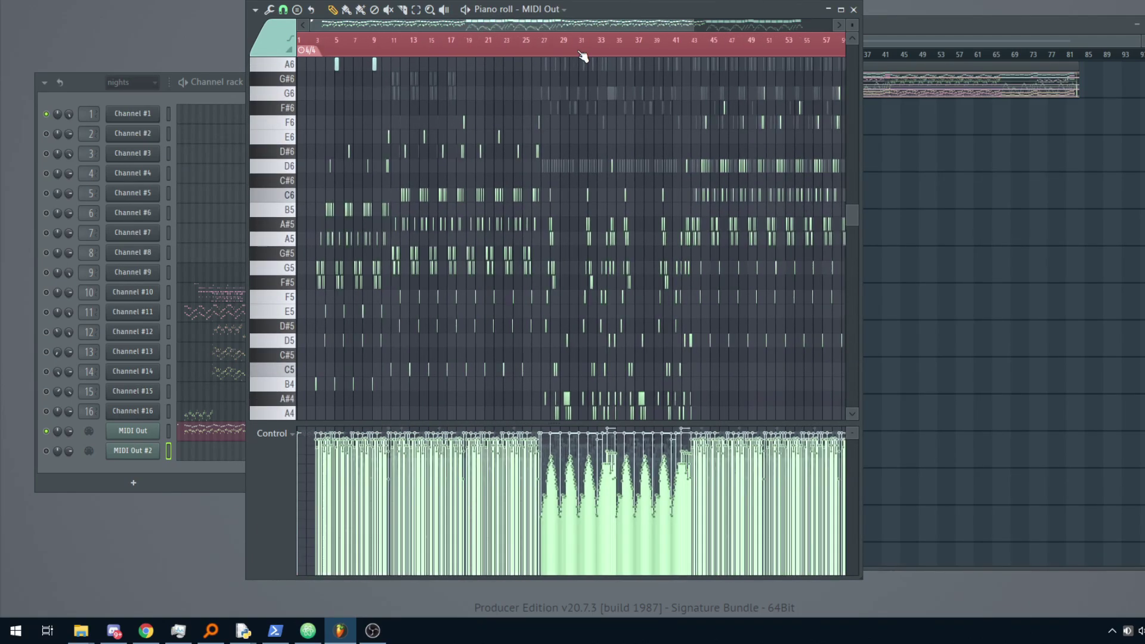
scroll(595, 84, up, 4)
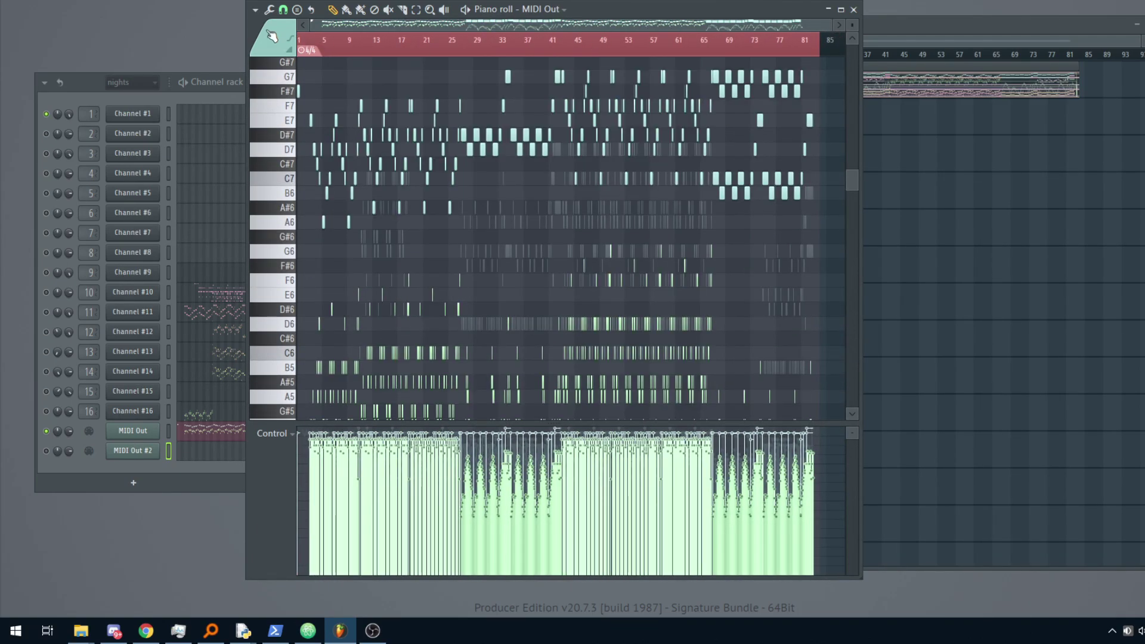
click(255, 10)
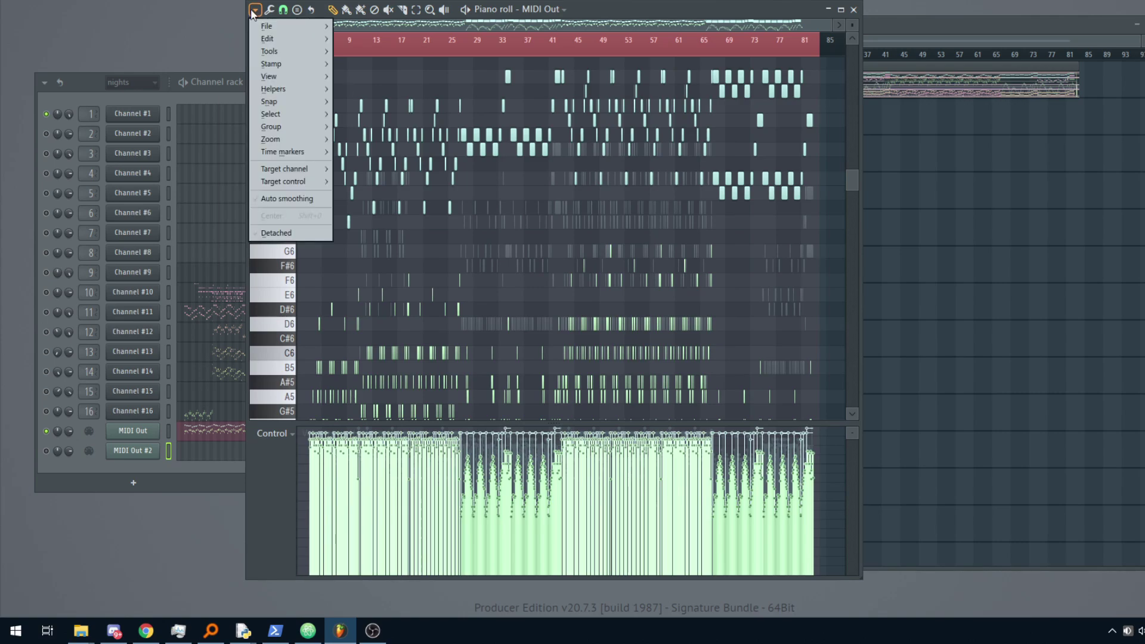
mouse_move(267, 26)
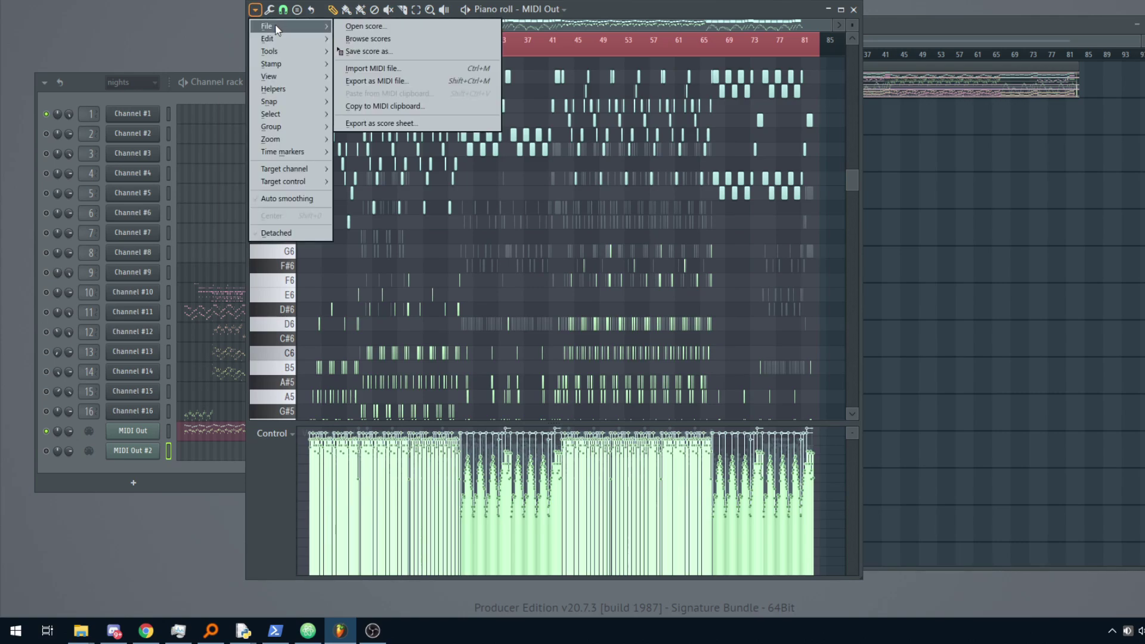
click(382, 81)
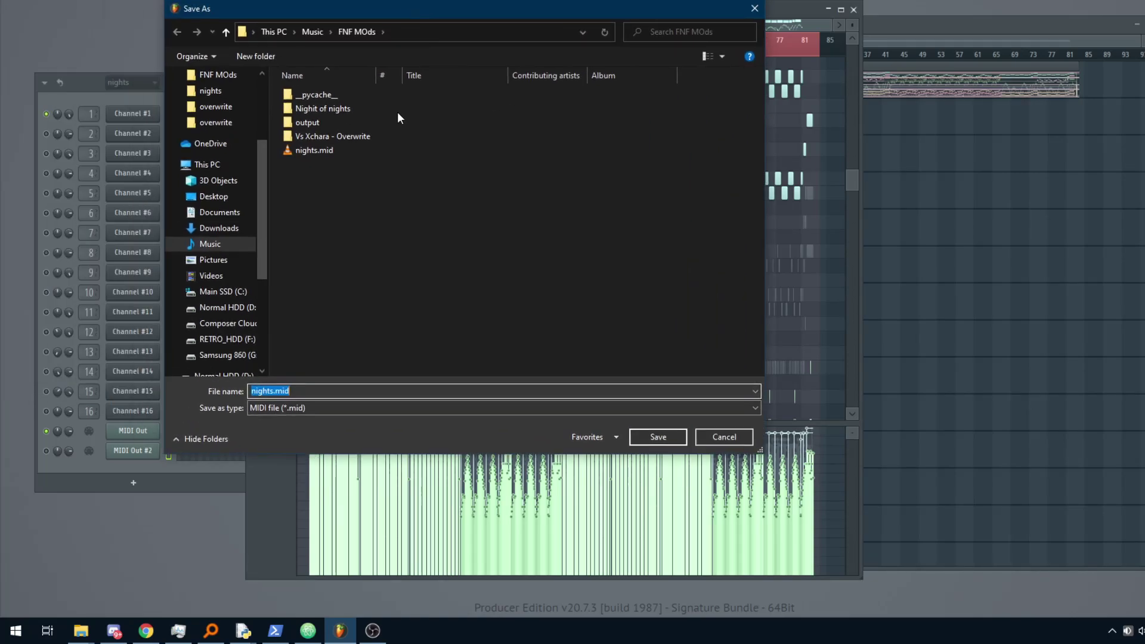
click(320, 148)
click(661, 437)
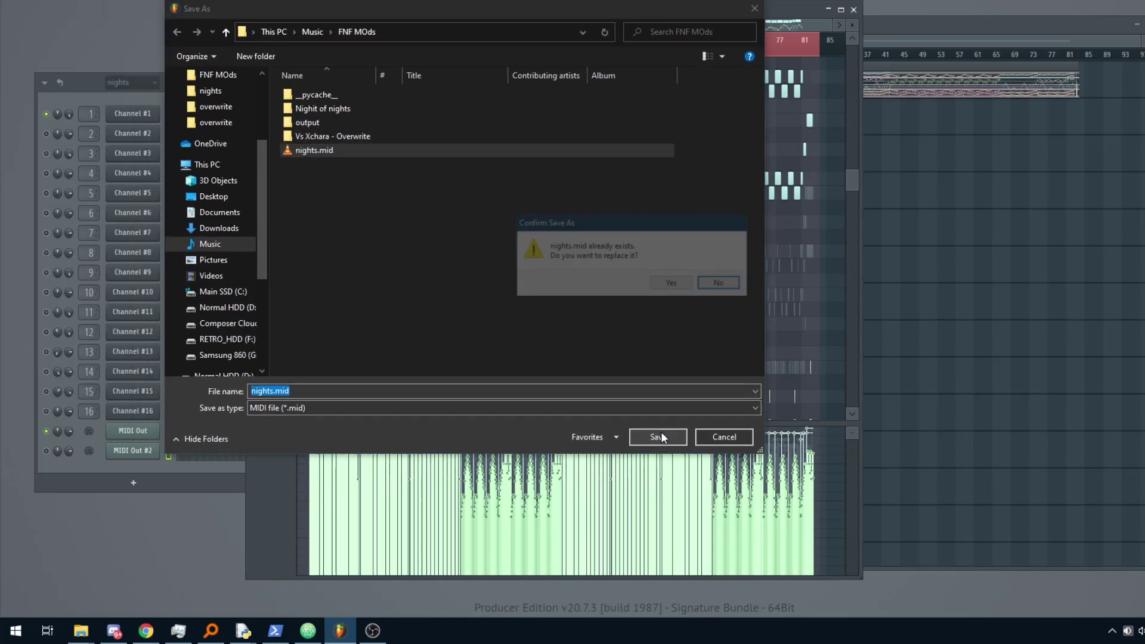
click(669, 284)
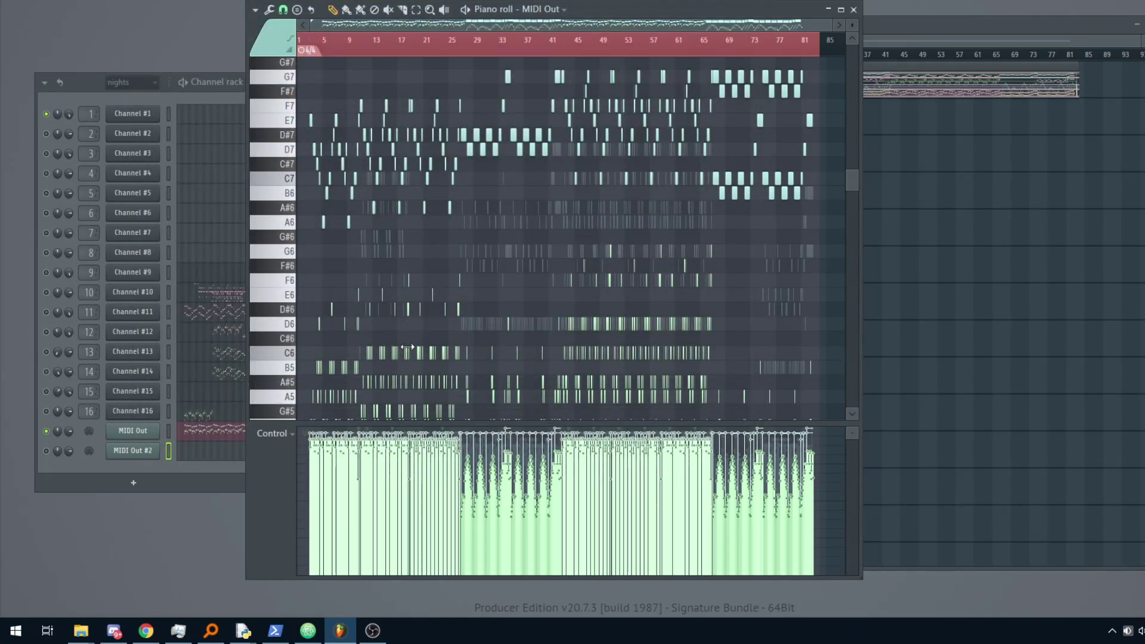
Step: Switch to the FNF MOds folder in File Explorer, run Midi2FNF.exe and load nights.mid into it
click(82, 632)
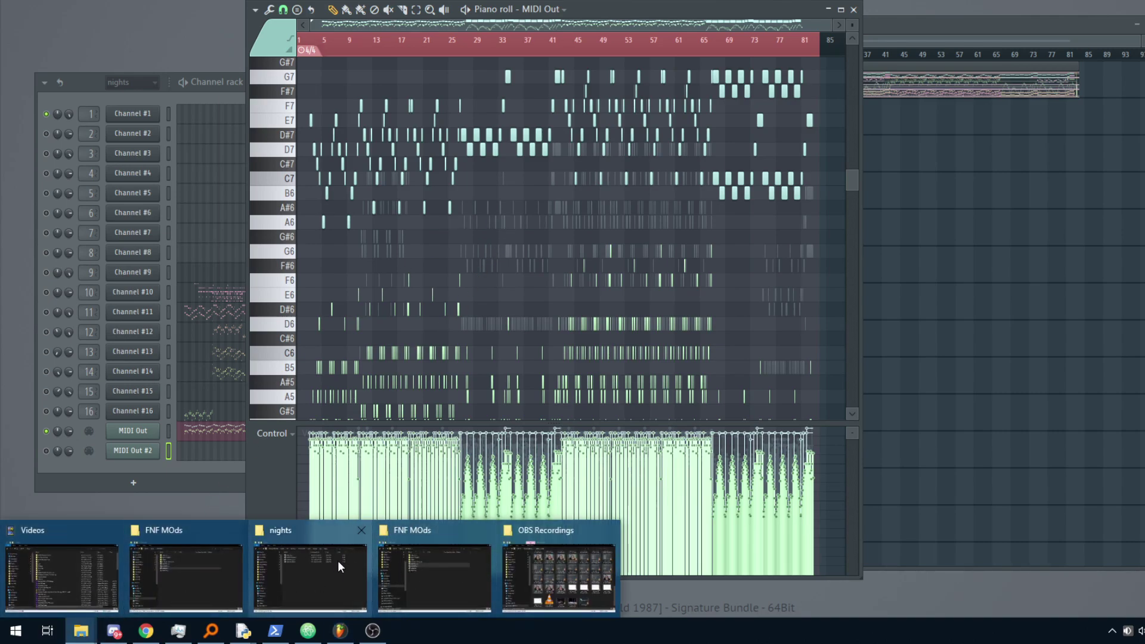
click(418, 572)
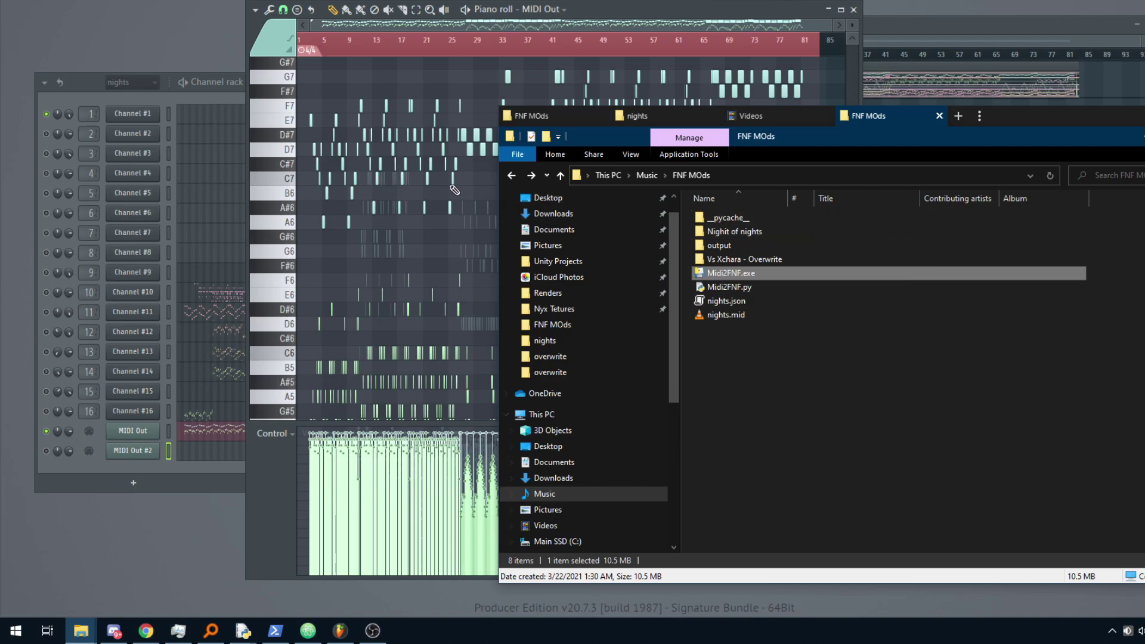
double_click(731, 273)
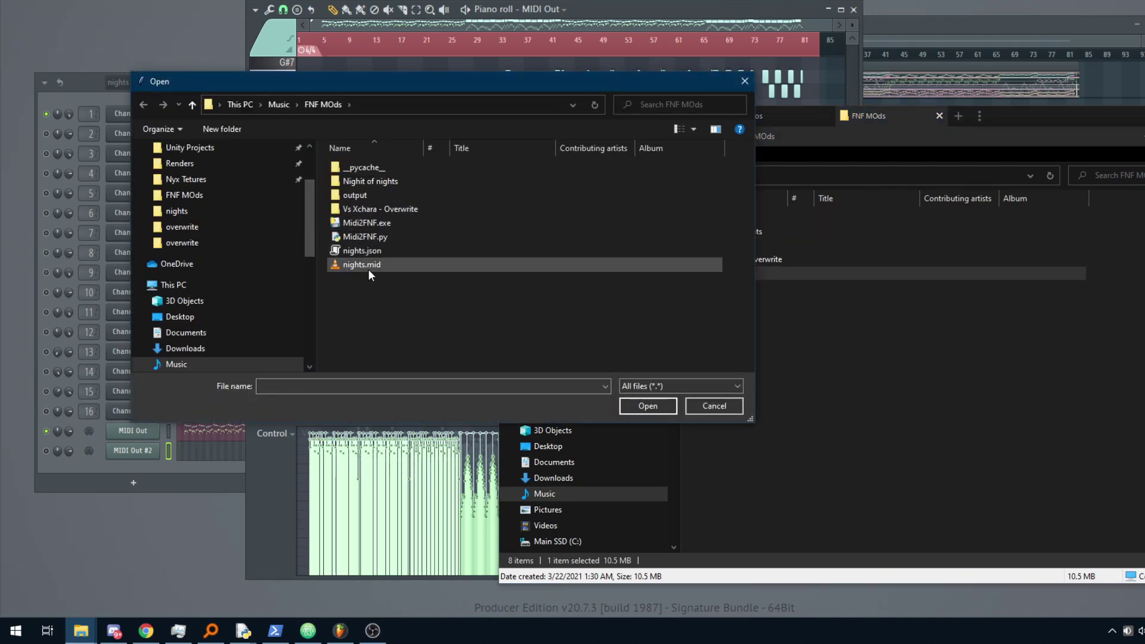
double_click(367, 267)
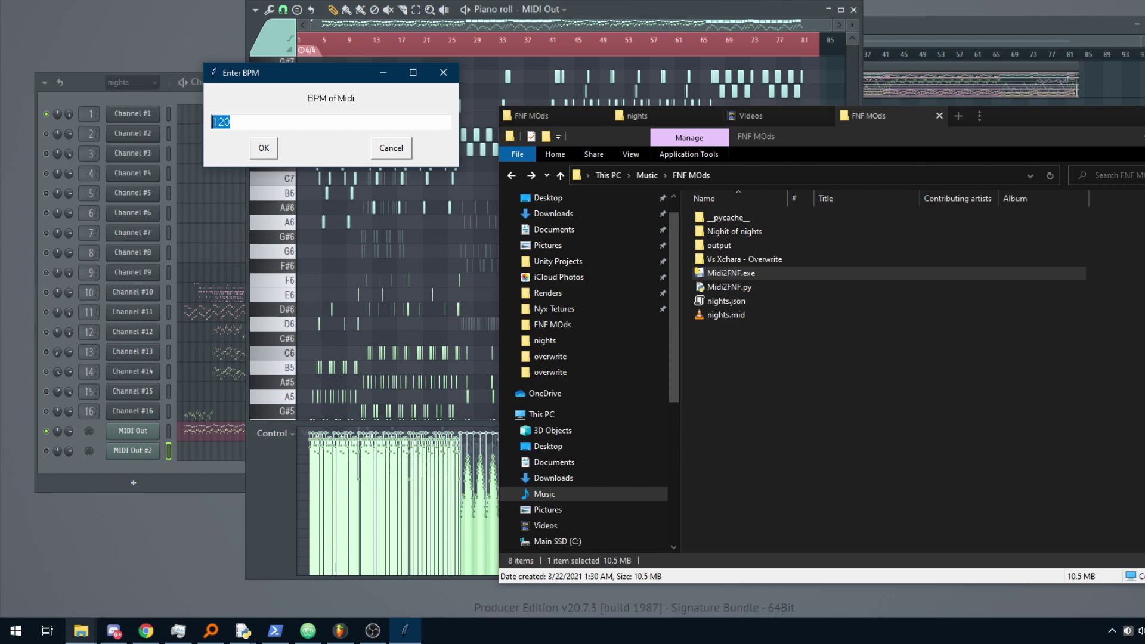
Step: Set the MIDI's BPM to 15 and save the converted chart as nights.json, replacing the existing file
text(153)
click(275, 150)
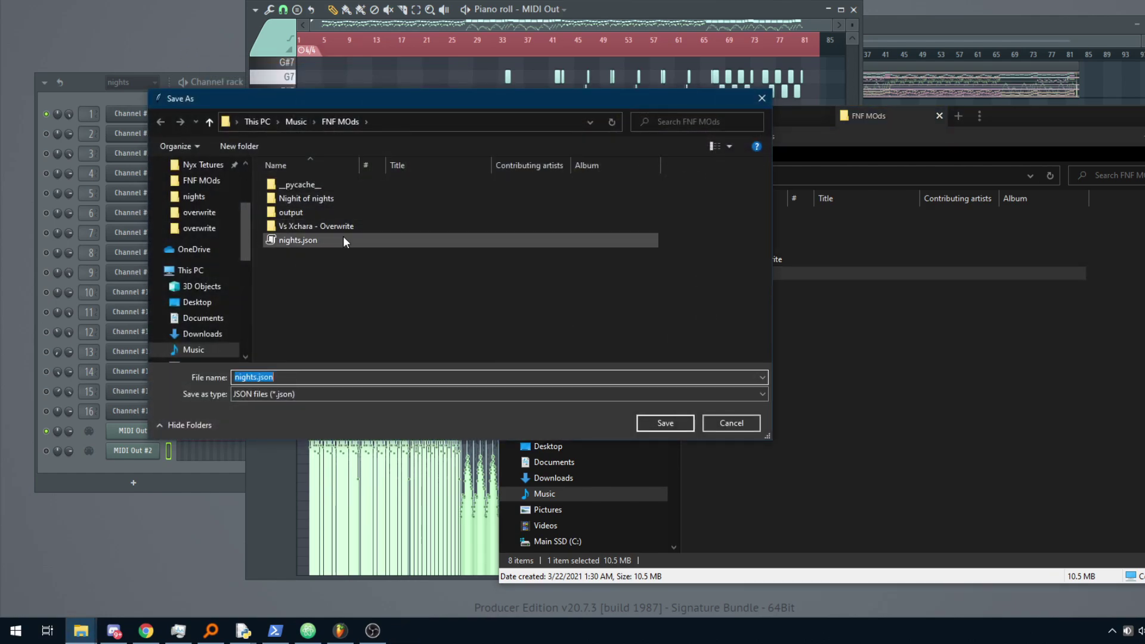
click(665, 423)
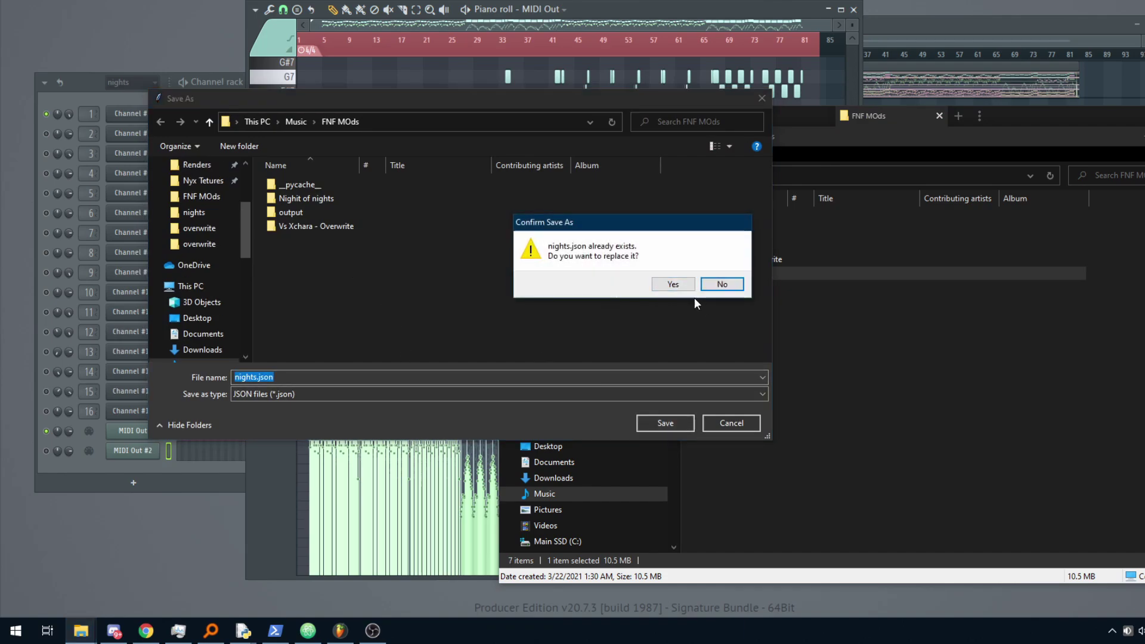
click(671, 284)
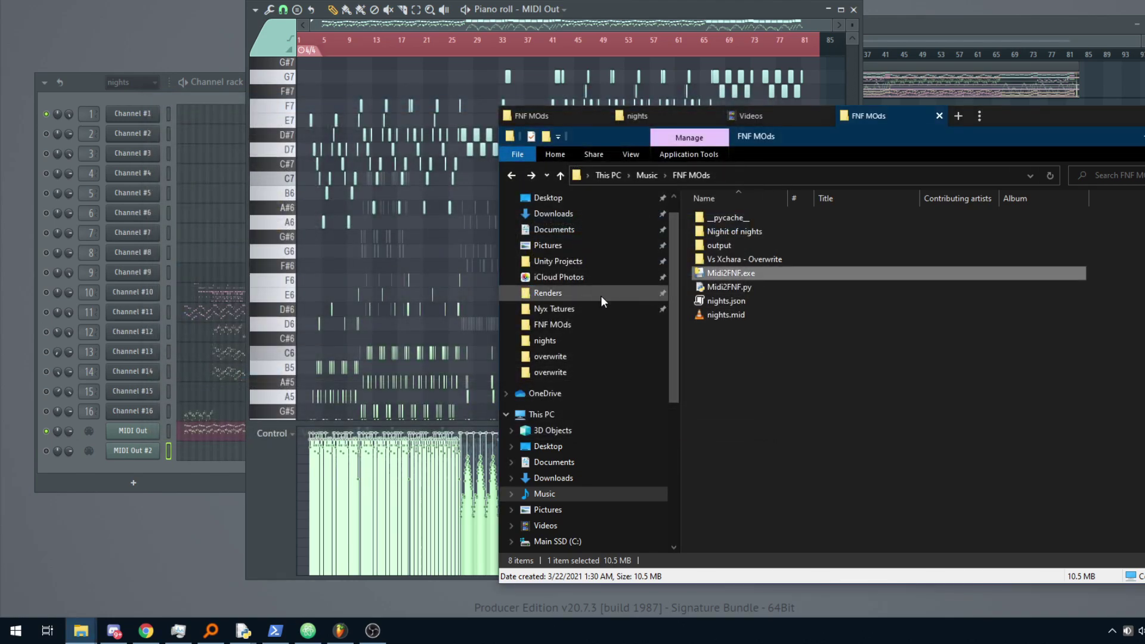
Step: Copy nights.json from FNF MOds into the Kade-Engine assets/preload/data/nights folder, replacing the existing file
click(728, 304)
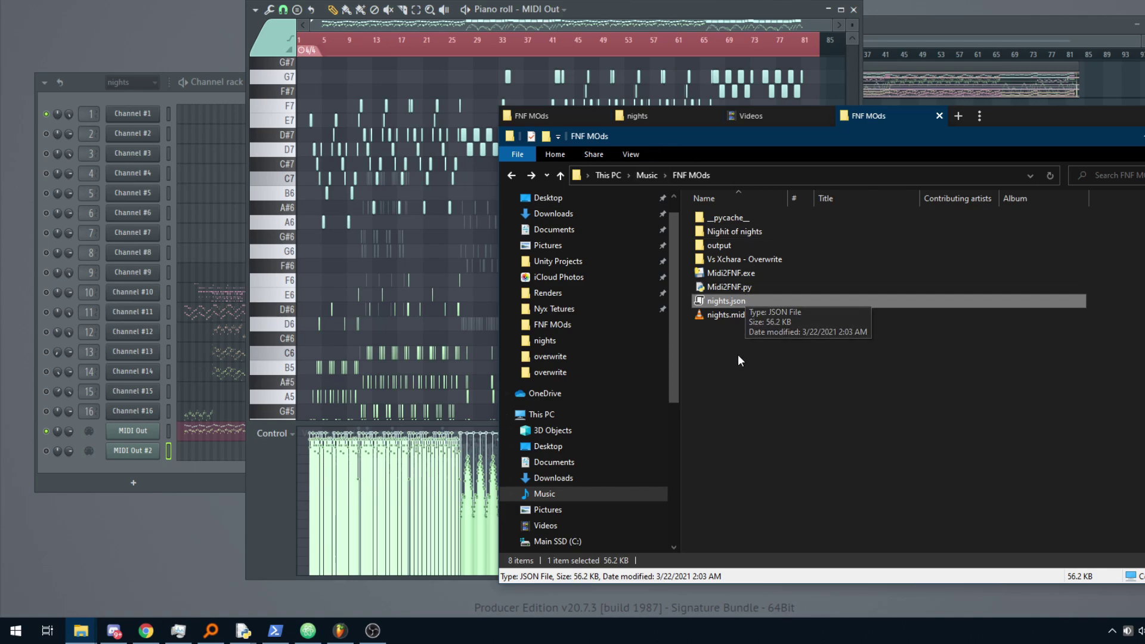
click(643, 119)
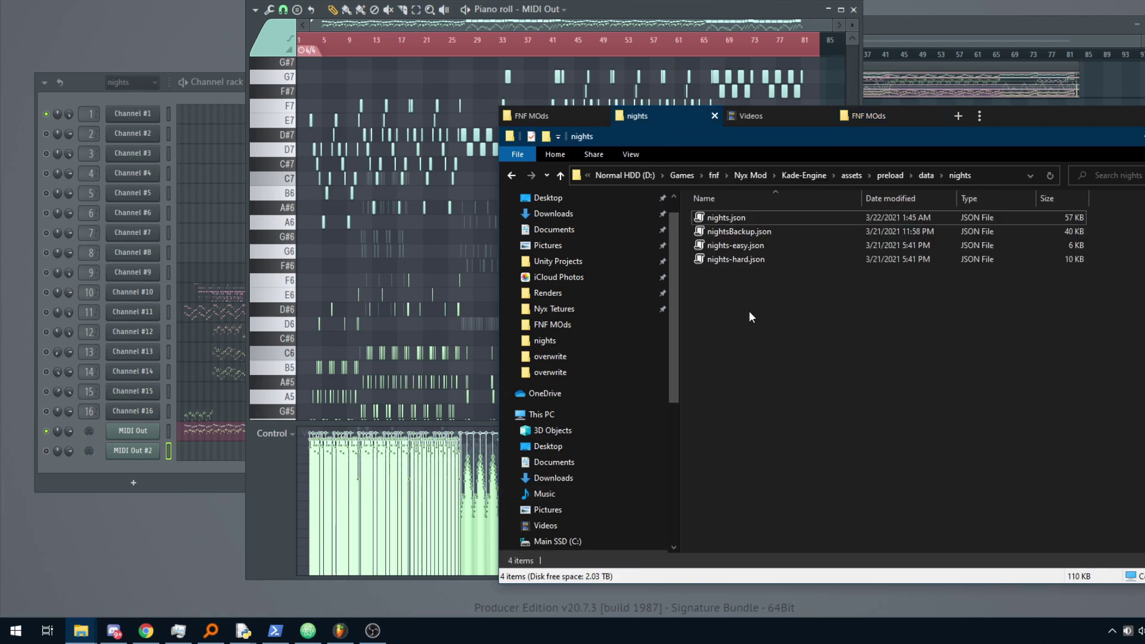
key(ctrl+v)
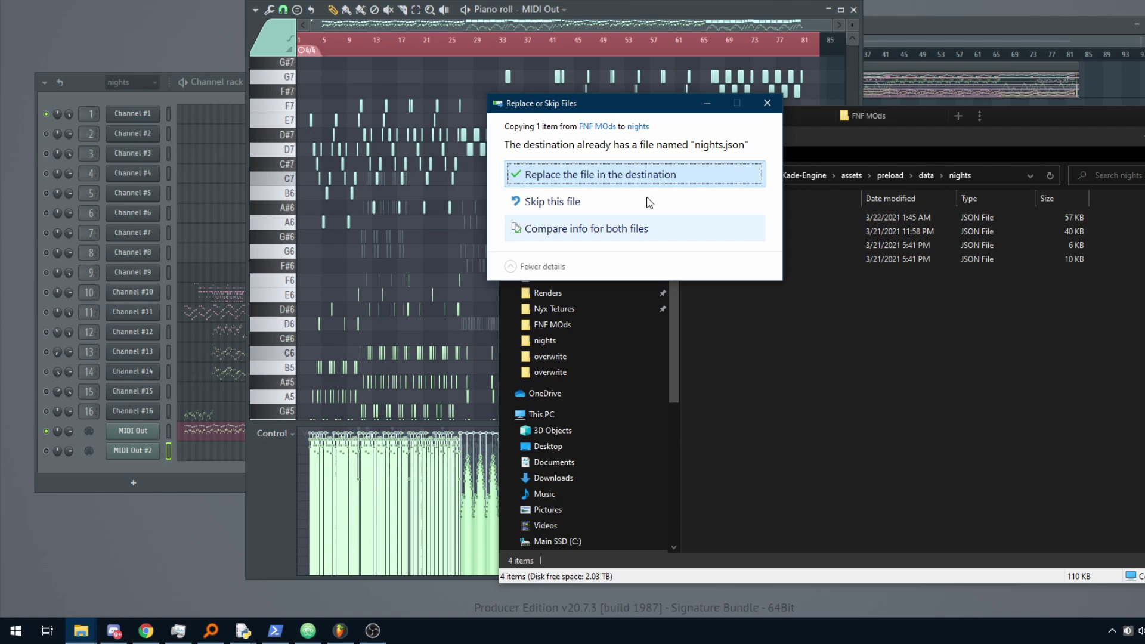
click(615, 177)
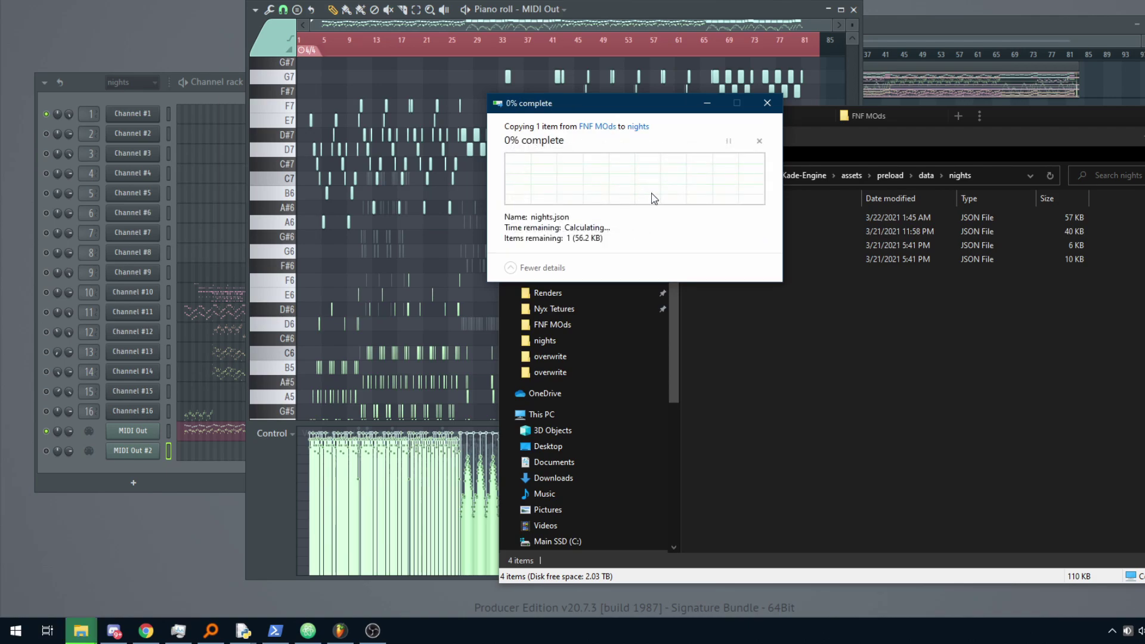
click(742, 378)
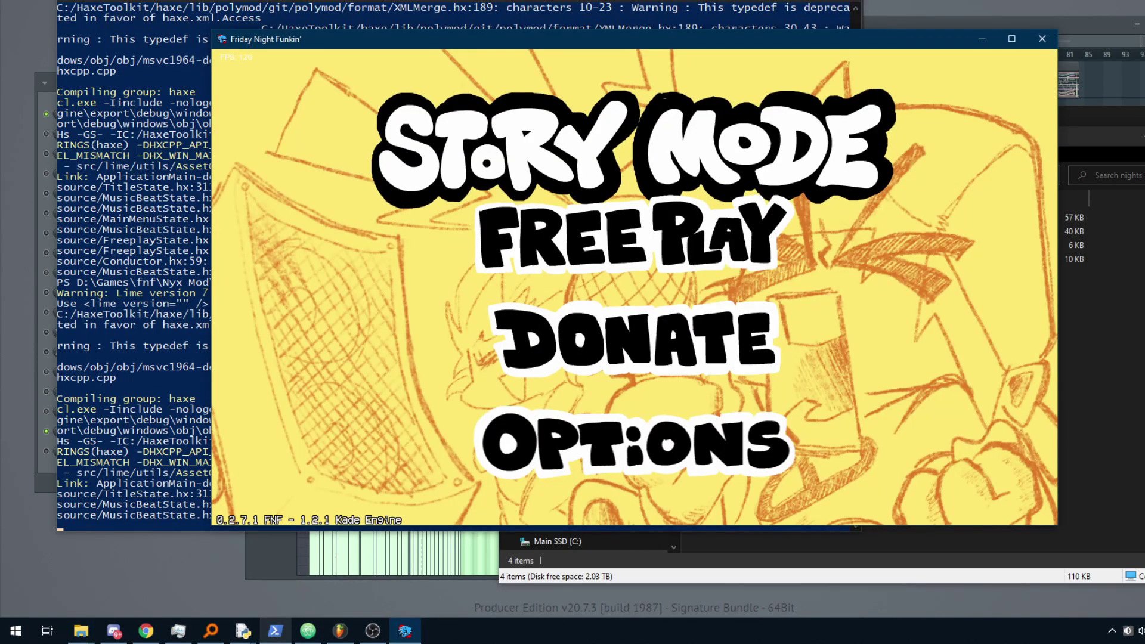
Step: Switch to Friday Night Funkin' and start the Nights song on Normal difficulty from Freeplay
key(Down)
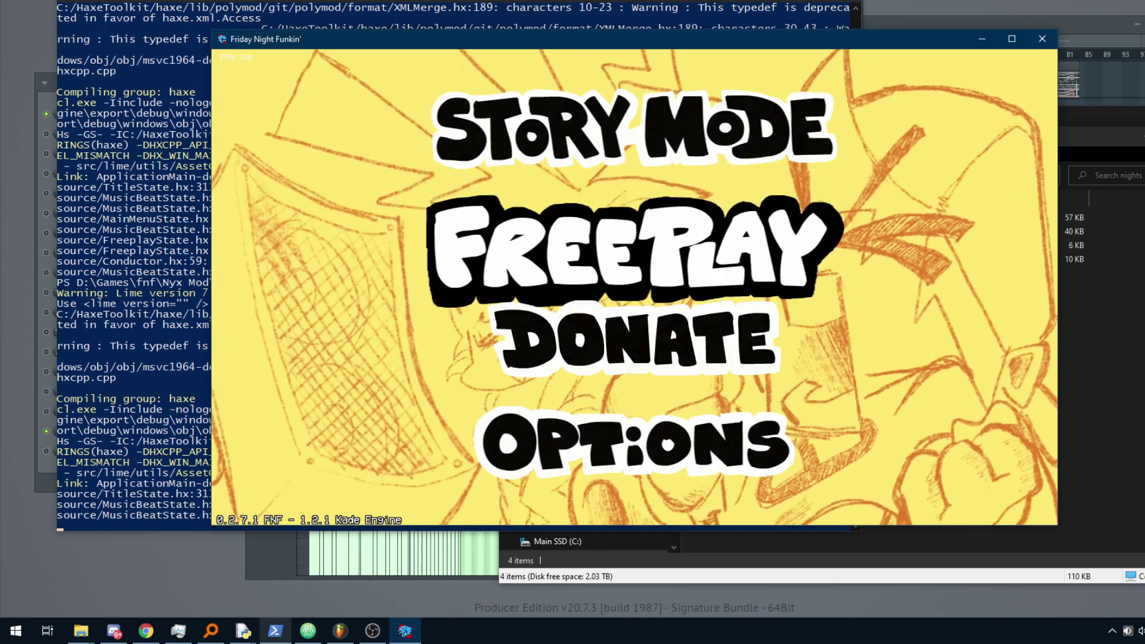
key(Return)
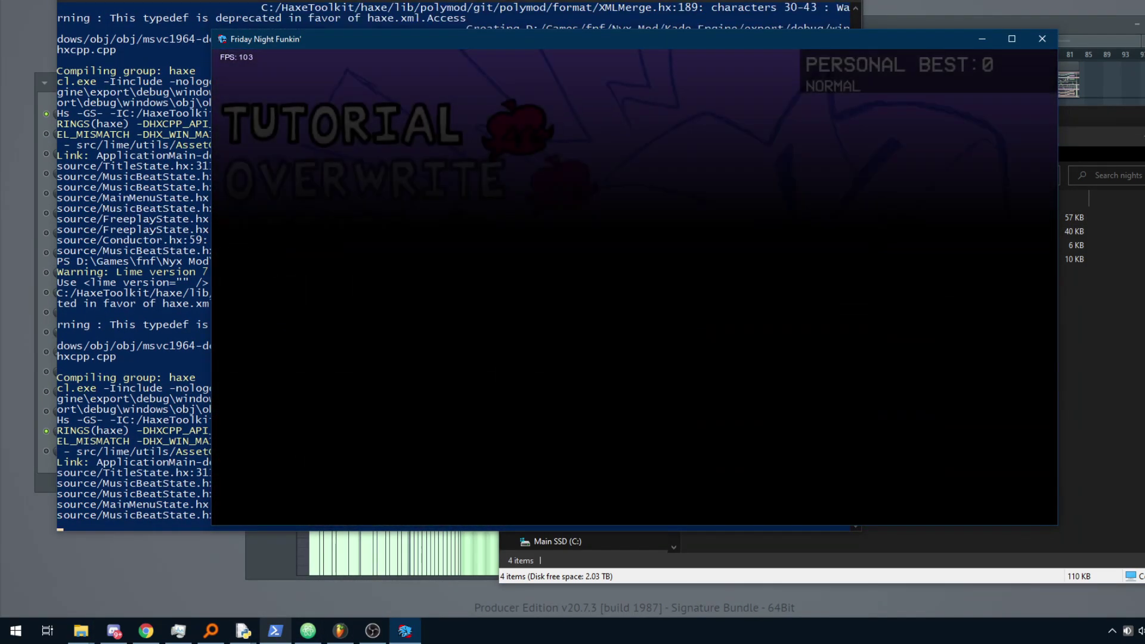
key(Down)
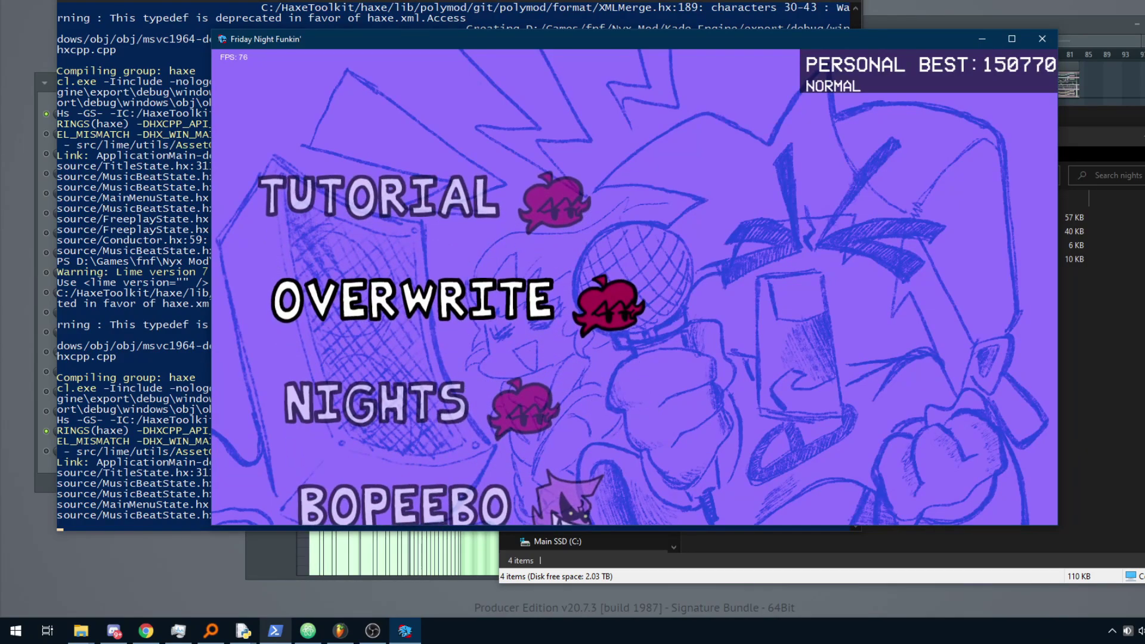
key(Down)
key(Return)
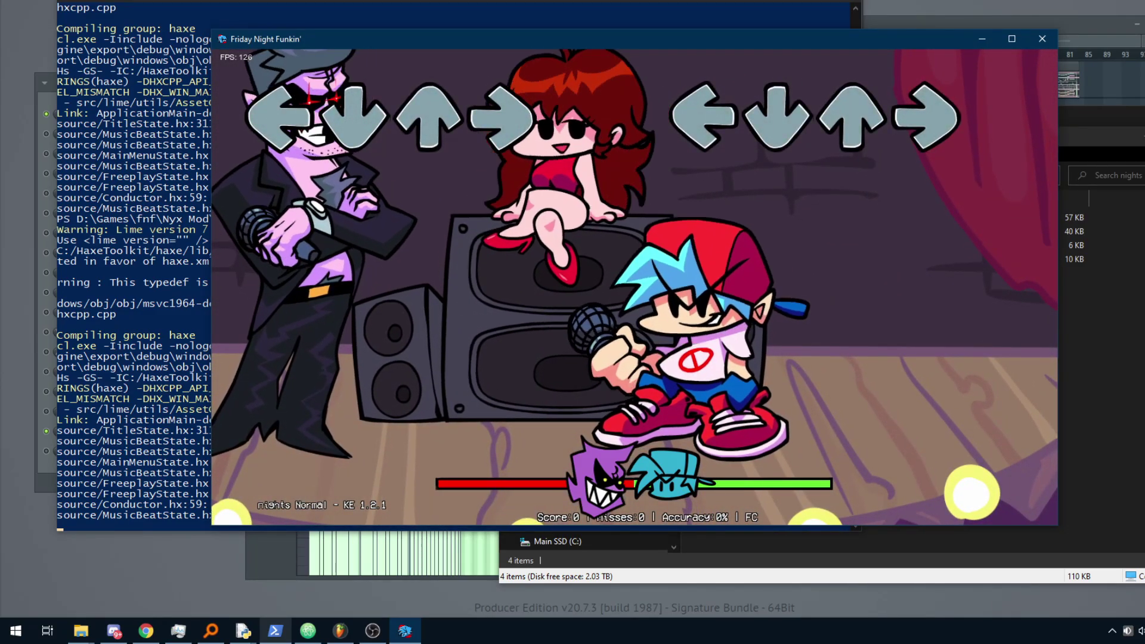
Step: Play the opening section of Nights to check how the converted chart's notes fall for both characters
key(Right)
key(Down)
key(Left)
key(Down)
key(Right)
key(Right)
key(Left)
key(Left)
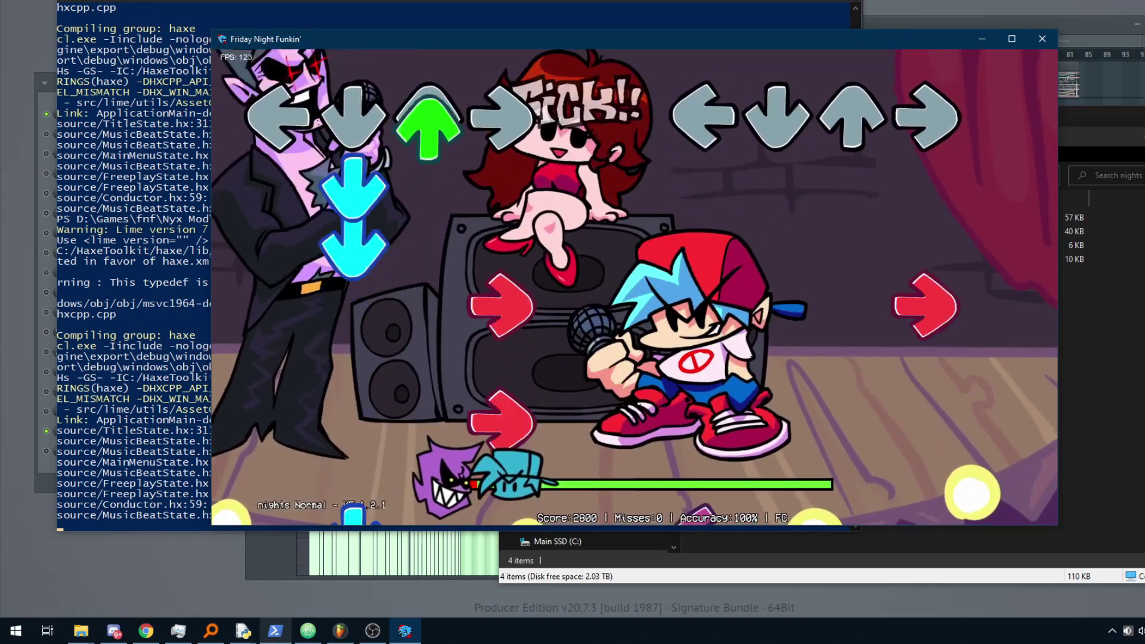
key(Right)
key(Left)
key(Up)
key(Down)
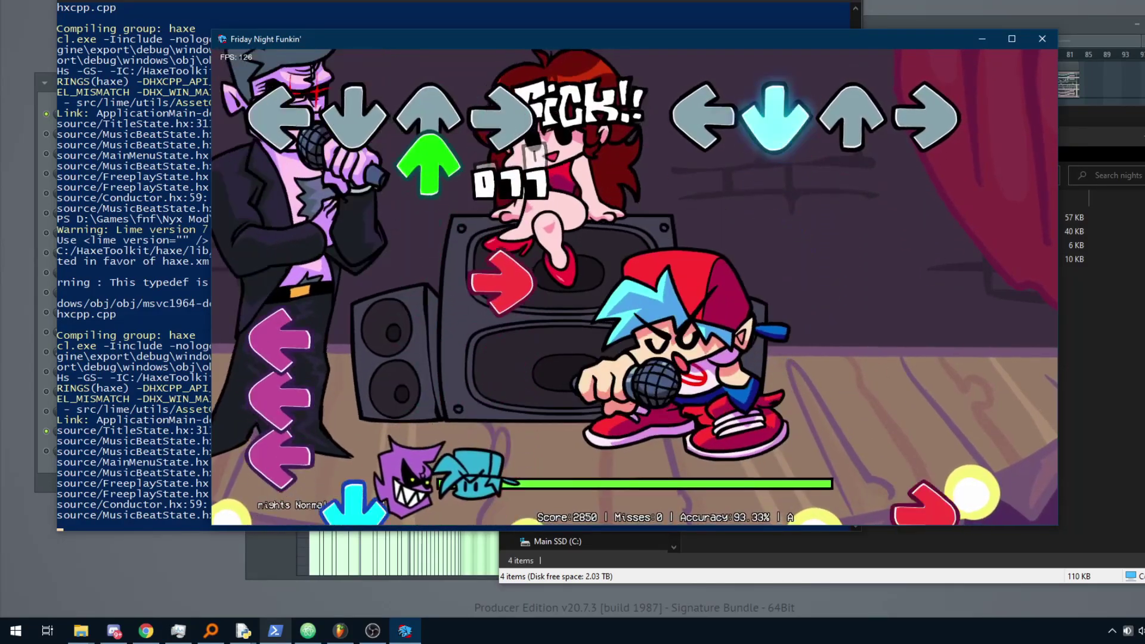
key(Right)
key(Up)
key(Left)
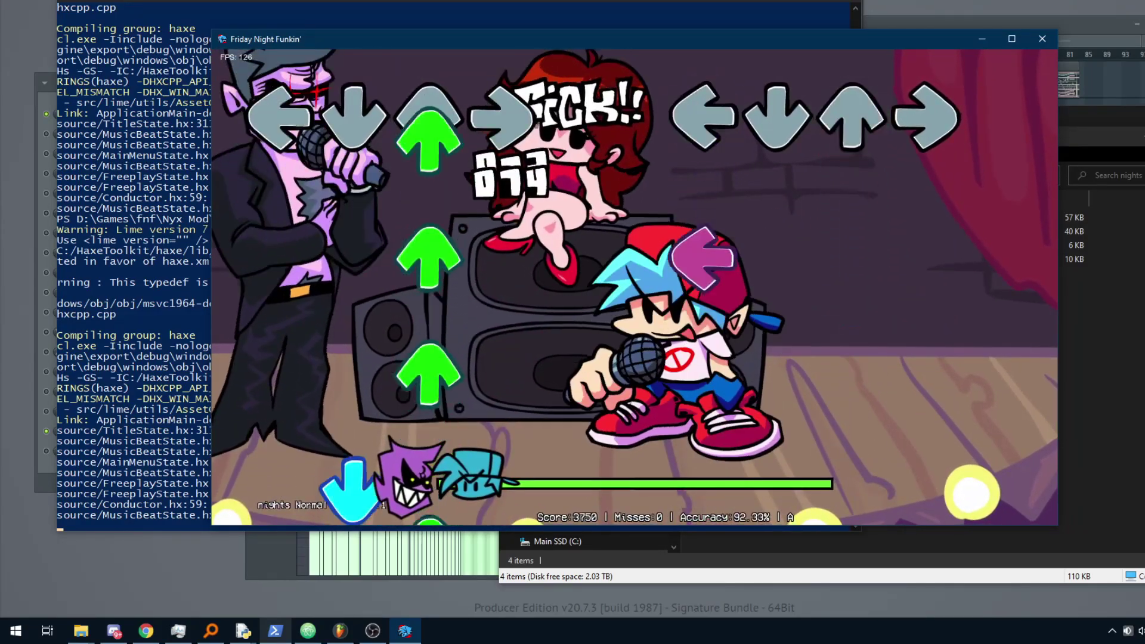
key(Left)
key(Right)
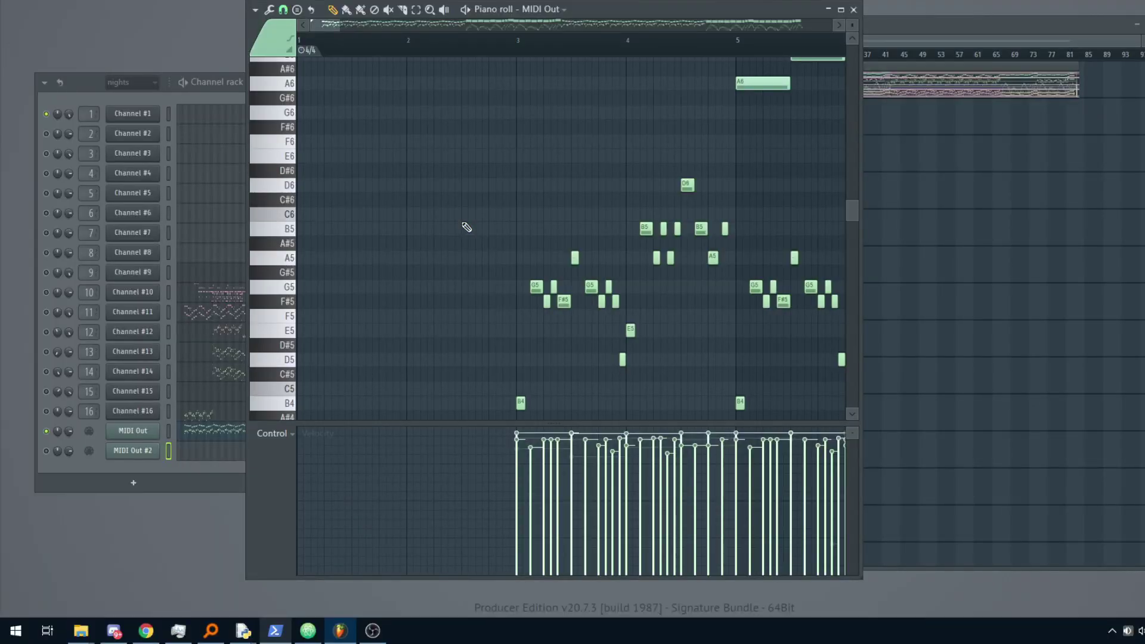
Step: Switch to FL Studio and examine how the low and high melodies are laid out from bar 3 in the MIDI Out piano roll
drag(528, 172, 475, 280)
scroll(476, 286, down, 4)
scroll(468, 289, up, 6)
scroll(476, 251, down, 5)
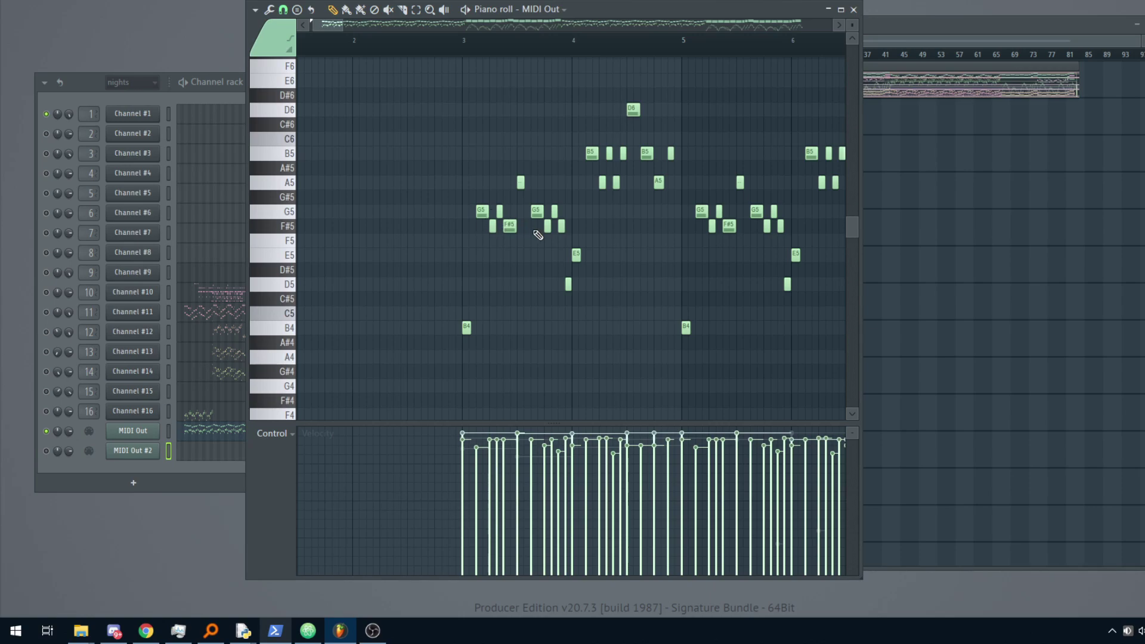
mouse_move(533, 210)
mouse_down()
mouse_move(427, 225)
mouse_move(540, 209)
mouse_up()
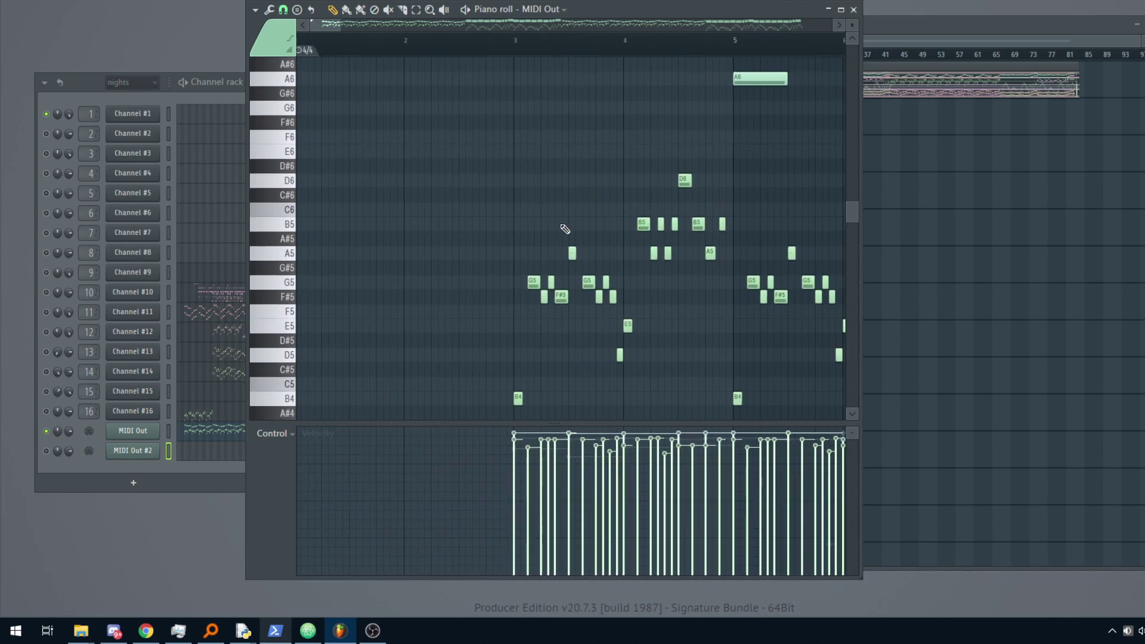
scroll(565, 231, up, 2)
scroll(451, 55, down, 2)
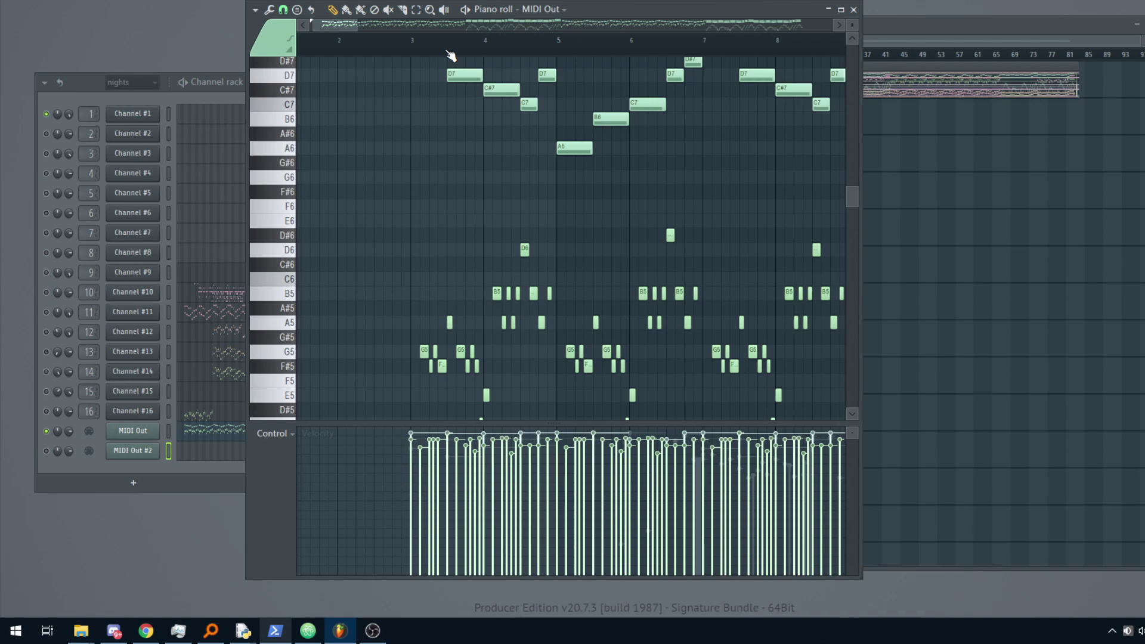
scroll(468, 292, up, 3)
scroll(463, 291, down, 5)
scroll(425, 55, up, 2)
scroll(424, 55, up, 2)
drag(447, 114, 510, 323)
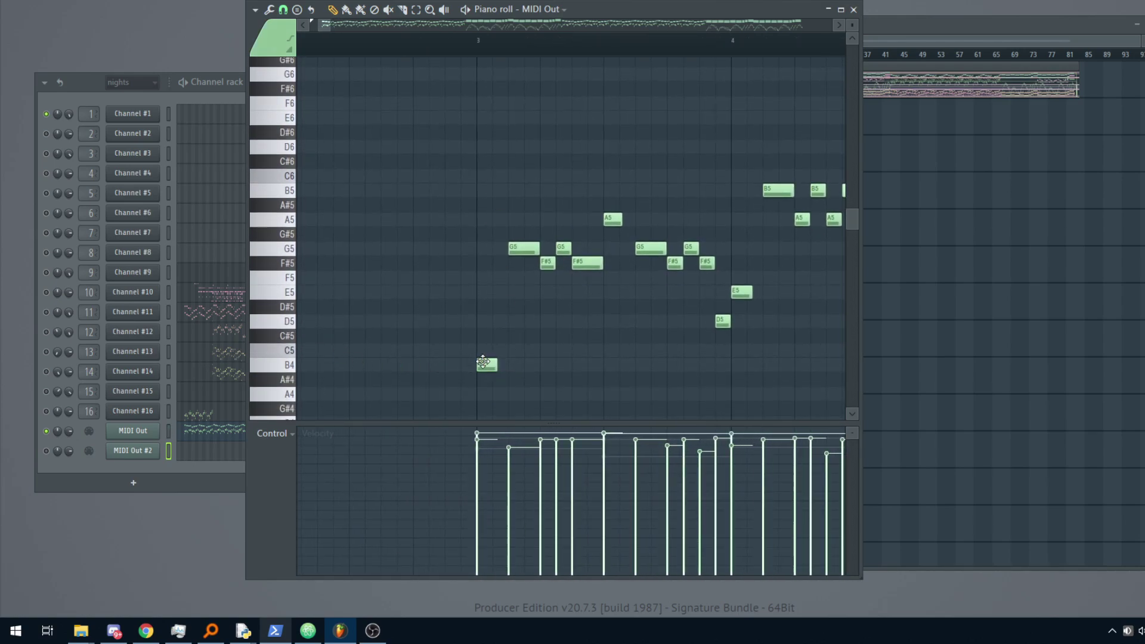
Step: Move the low melody's first note at bar 3 from B4 up to C5
drag(484, 363, 483, 349)
scroll(518, 226, down, 3)
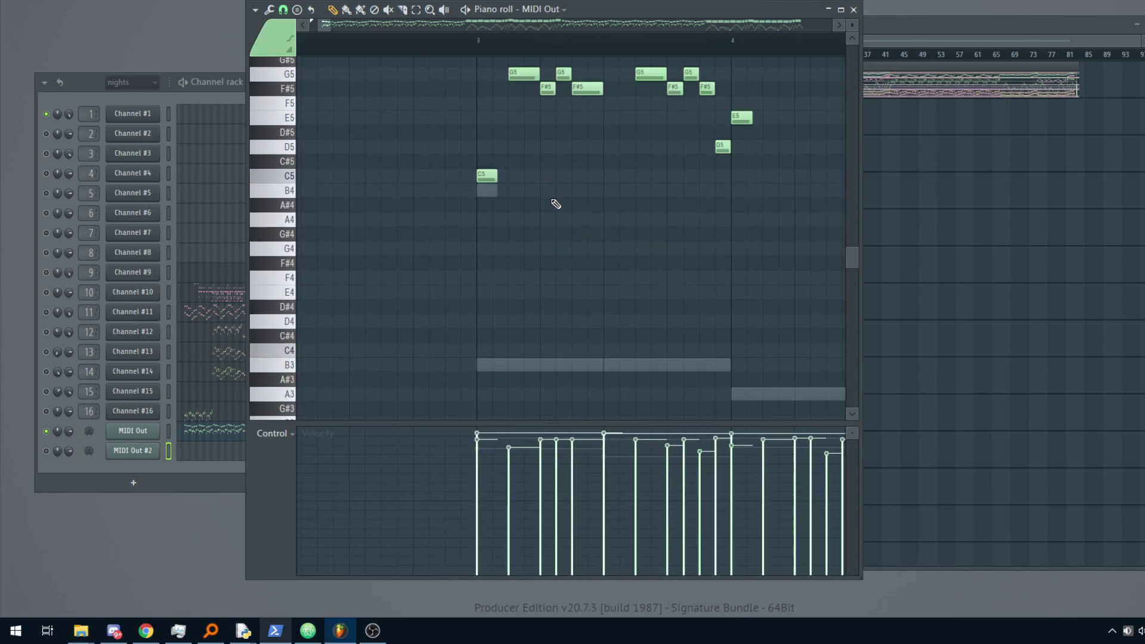
scroll(556, 202, up, 3)
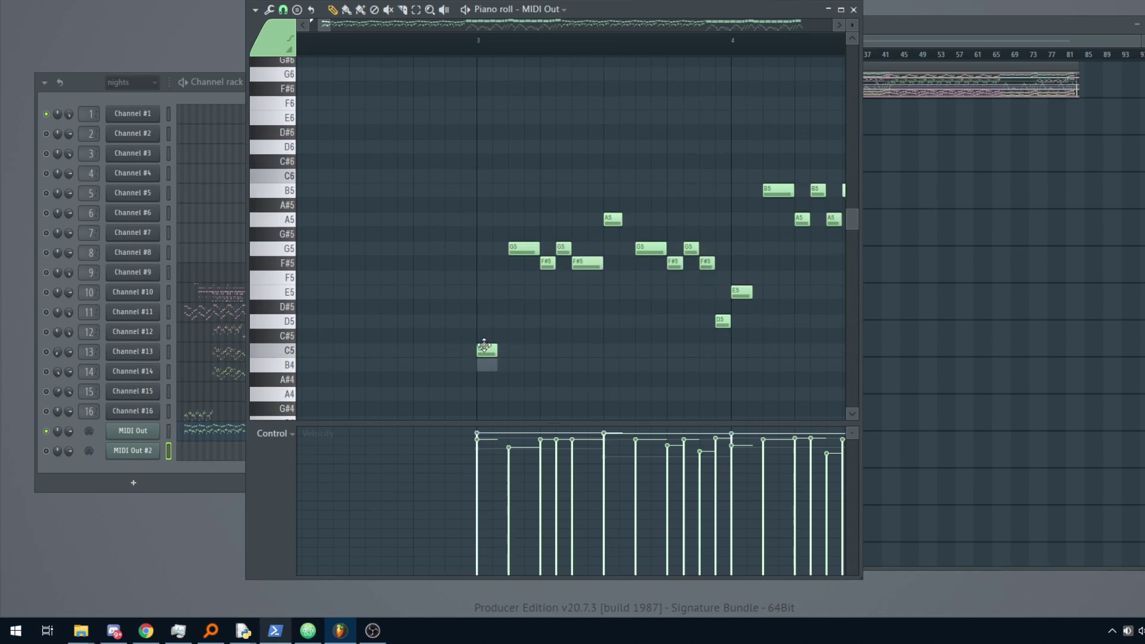
Step: Add trial notes on C#5, D5 and D#5 above the C5 note at bar 3 and delete them
click(485, 335)
click(480, 321)
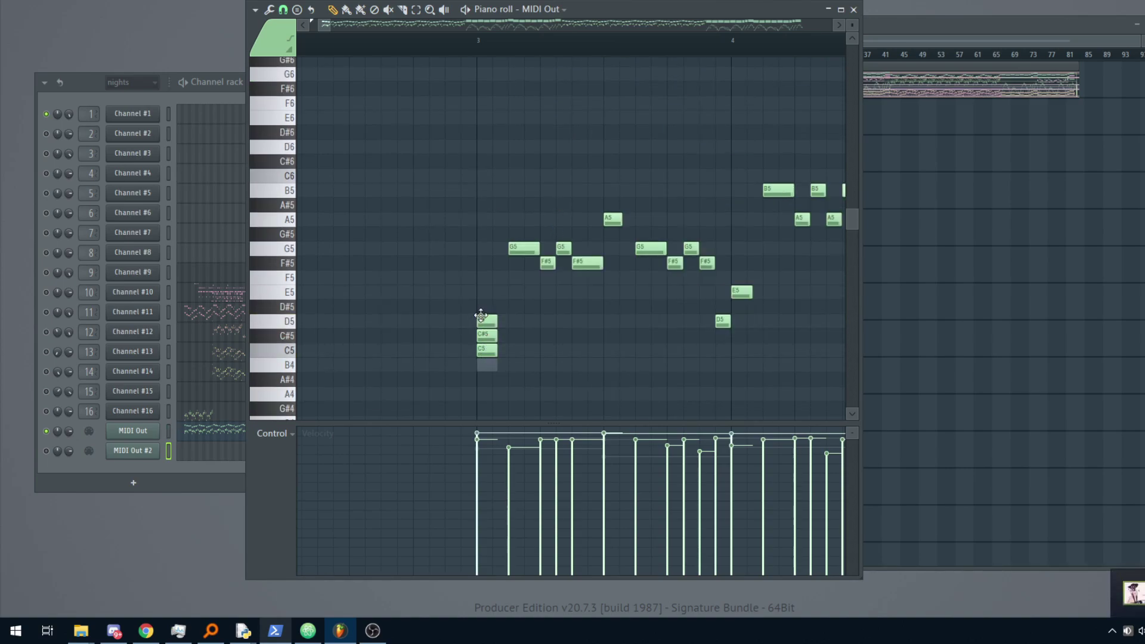
click(482, 307)
scroll(502, 298, down, 1)
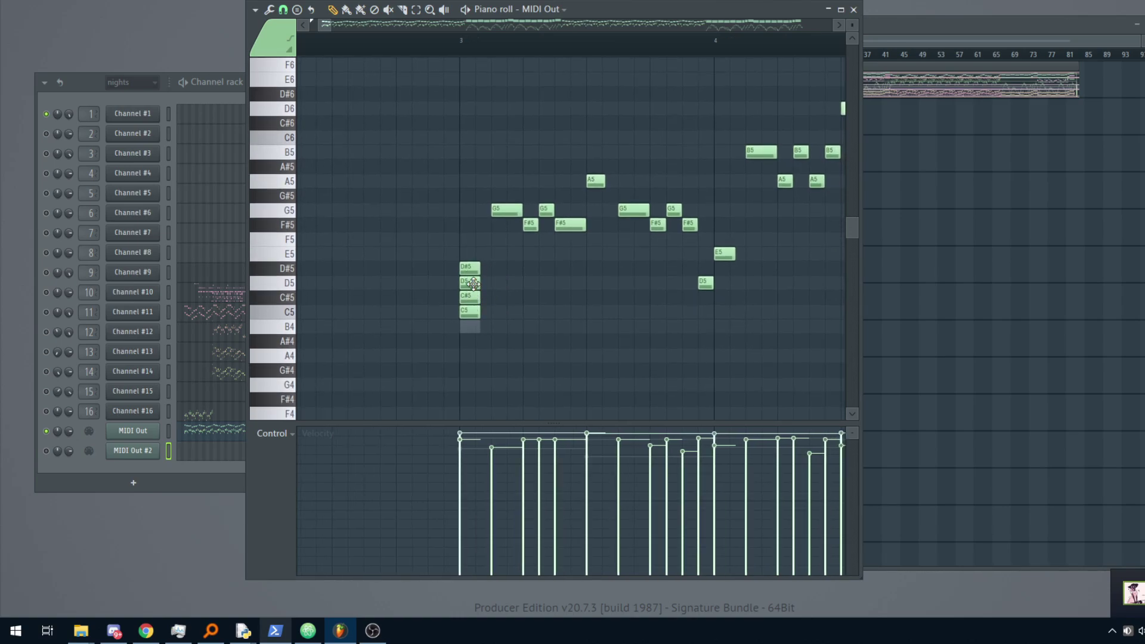
drag(469, 299, 532, 268)
right_click(532, 268)
right_click(501, 283)
right_click(500, 297)
right_click(469, 312)
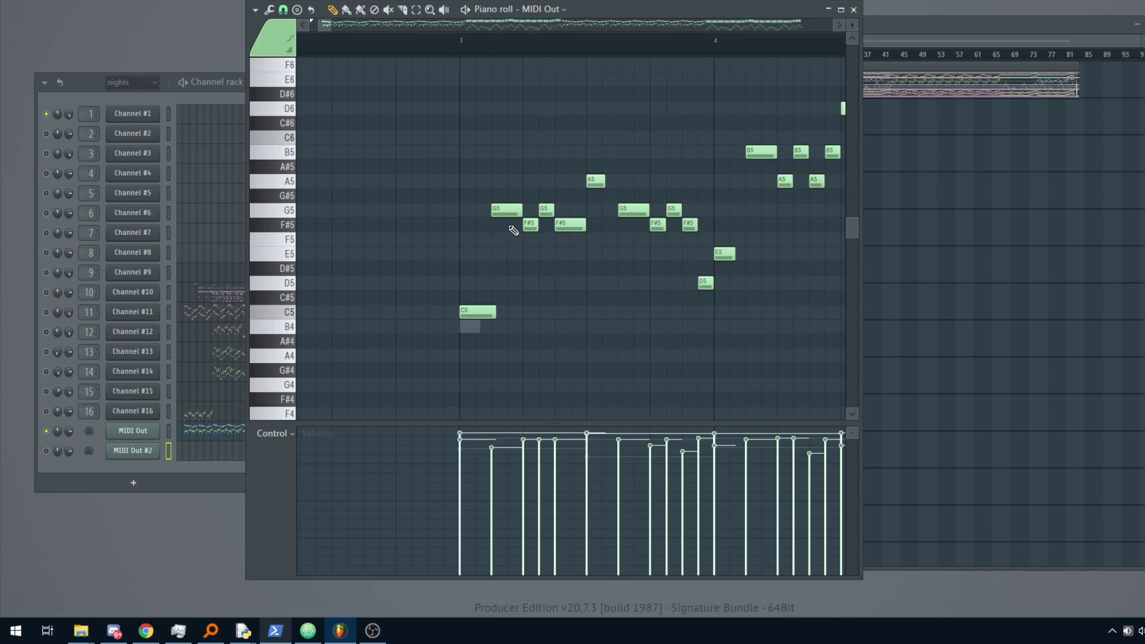
Step: Move the low melody's notes in bars 3 and 4 down into the C5 to E5 rows
drag(508, 212, 506, 295)
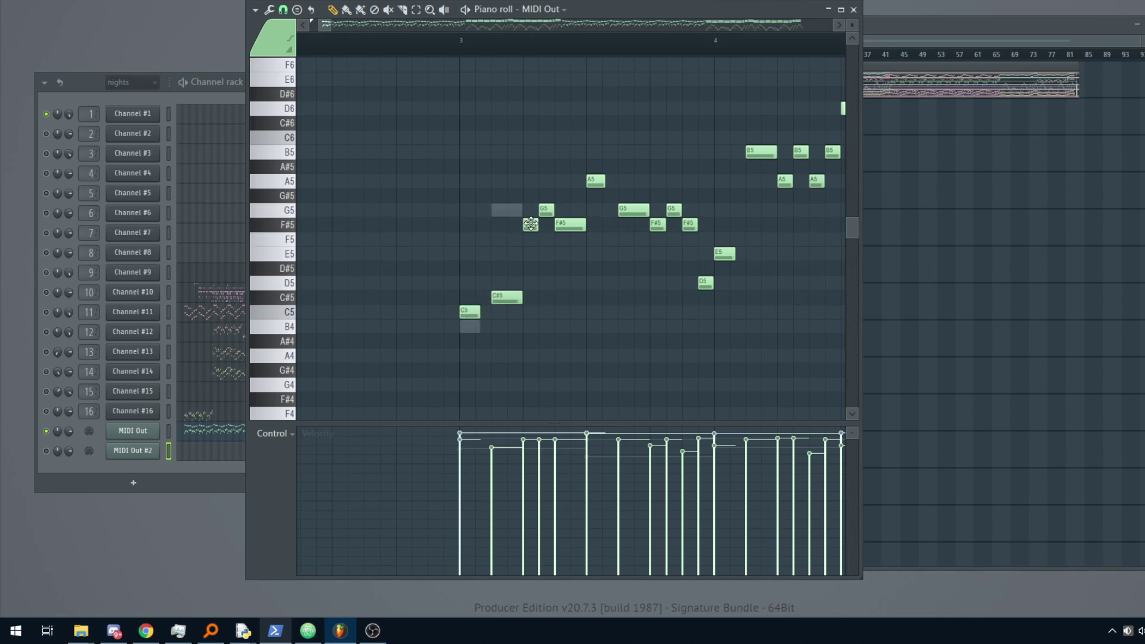
drag(531, 225, 563, 283)
drag(595, 182, 595, 316)
drag(634, 212, 632, 304)
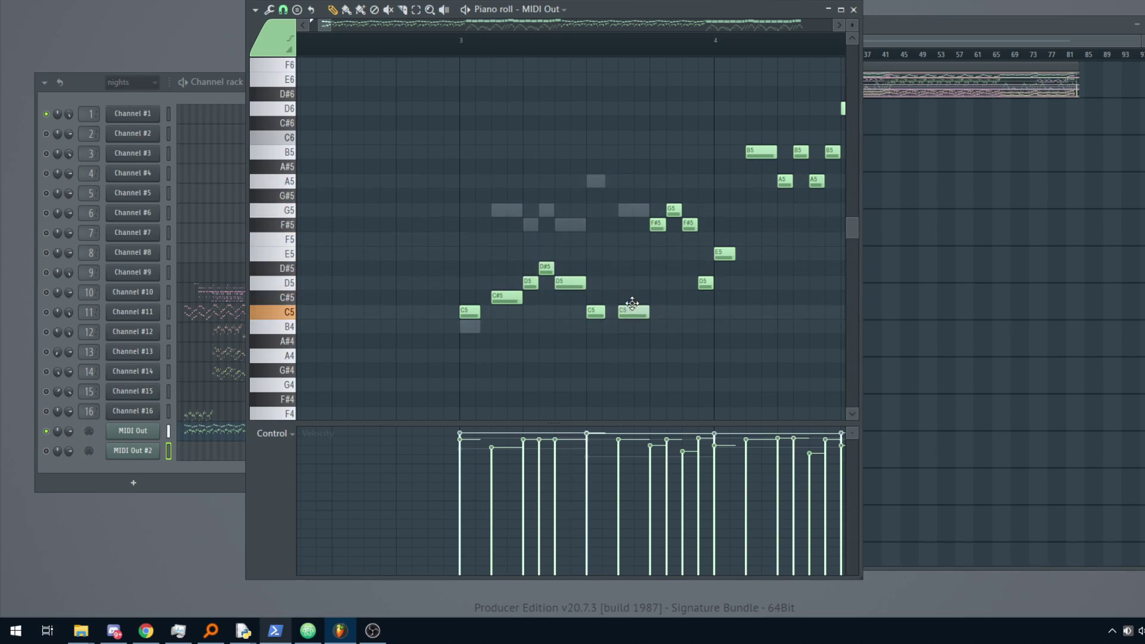
drag(658, 225, 663, 306)
drag(675, 216, 676, 317)
drag(690, 230, 690, 314)
scroll(488, 46, down, 4)
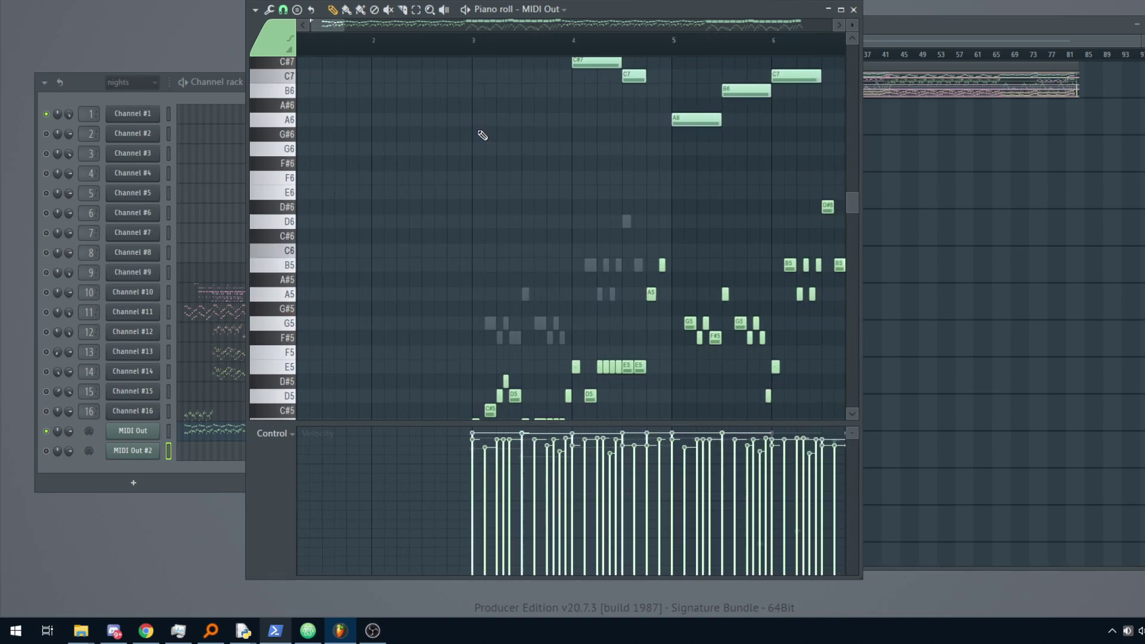
Step: Stack trial notes on C6, C#6, D6 and D#6 at the start of bar 3 and delete them
scroll(486, 120, down, 3)
scroll(476, 48, up, 2)
scroll(475, 46, up, 3)
scroll(441, 233, up, 2)
click(391, 242)
click(391, 228)
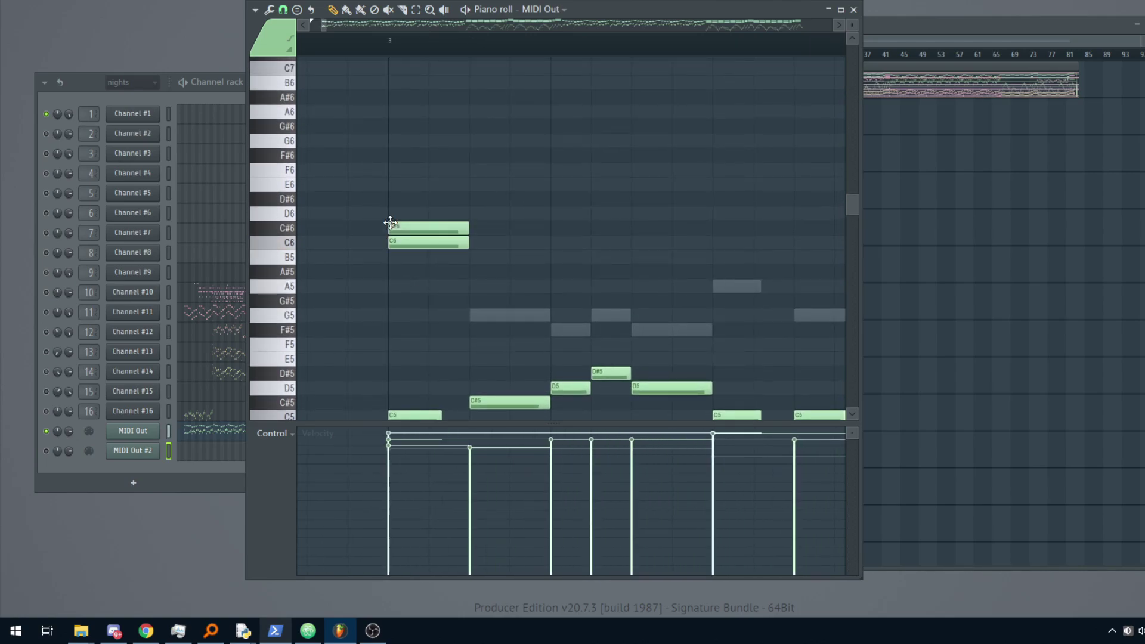
click(391, 213)
click(396, 200)
scroll(446, 180, up, 4)
scroll(460, 209, down, 1)
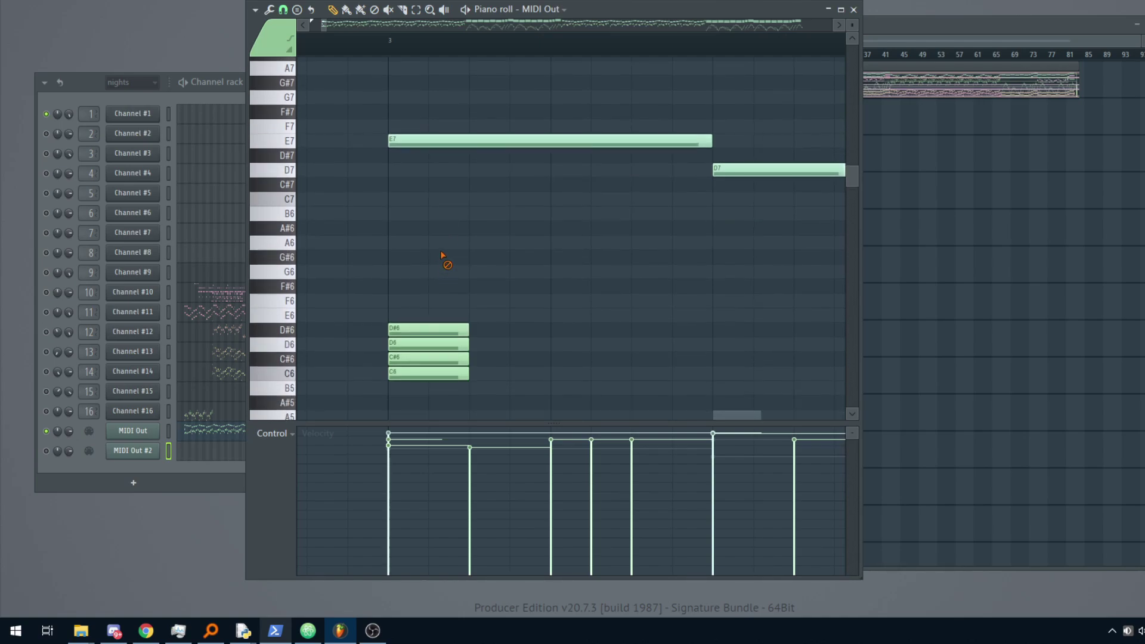
right_click(429, 330)
right_click(429, 344)
right_click(429, 358)
right_click(429, 373)
Step: Move the high melody's long notes in bars 3 and 4 down onto the C6 row
drag(443, 140, 443, 369)
scroll(443, 334, down, 2)
scroll(471, 208, right, 2)
drag(602, 76, 614, 279)
scroll(596, 191, down, 4)
scroll(537, 189, down, 2)
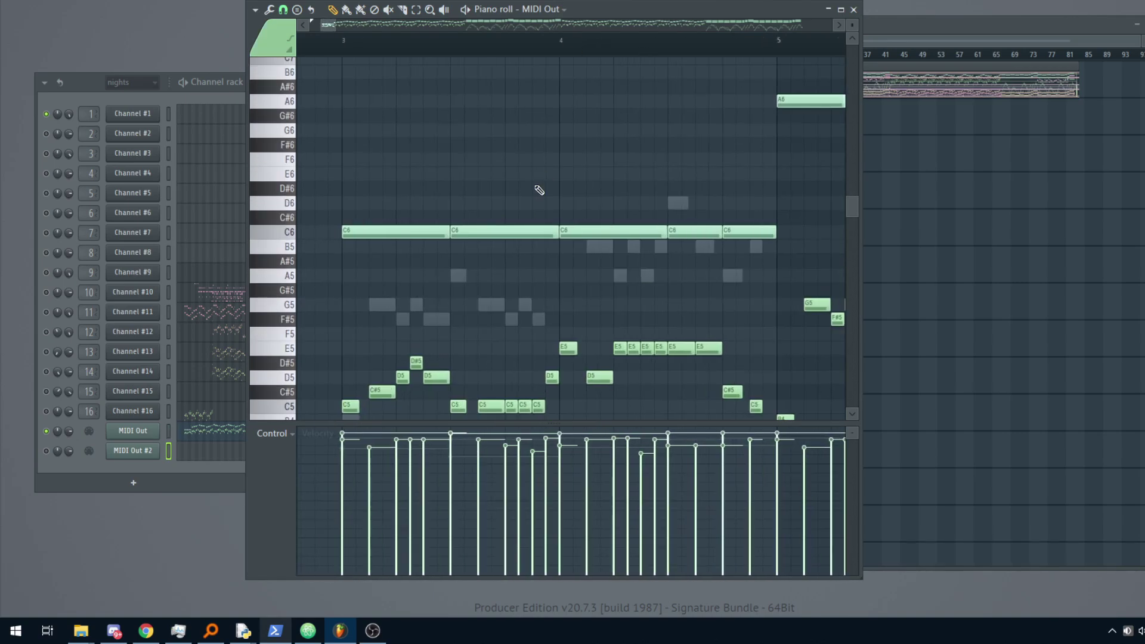
scroll(464, 195, left, 1)
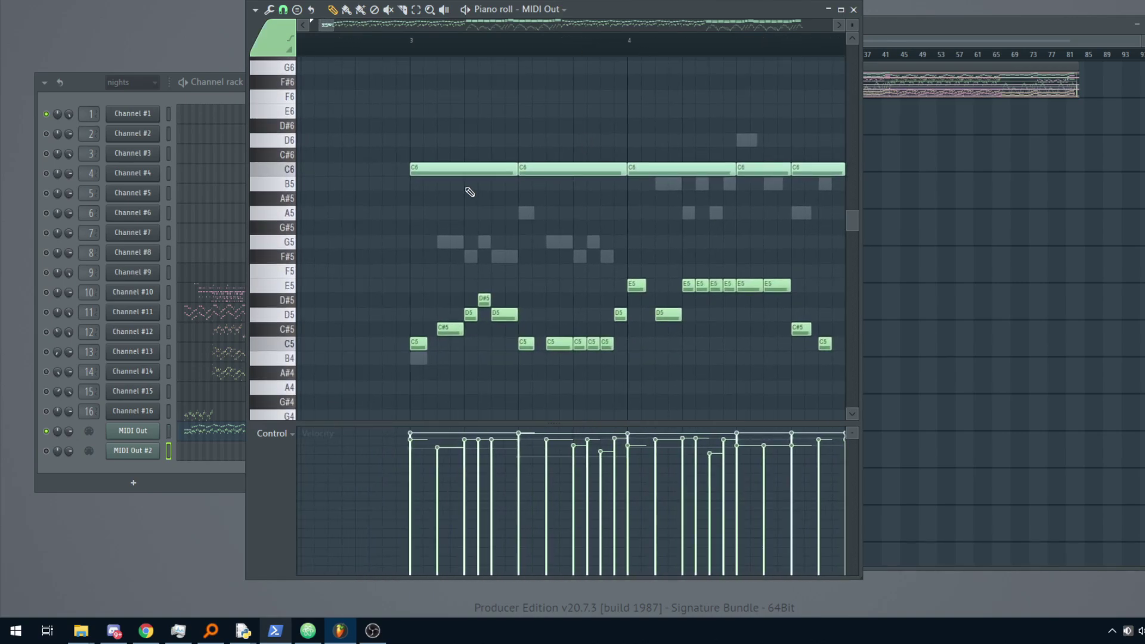
drag(575, 165, 529, 172)
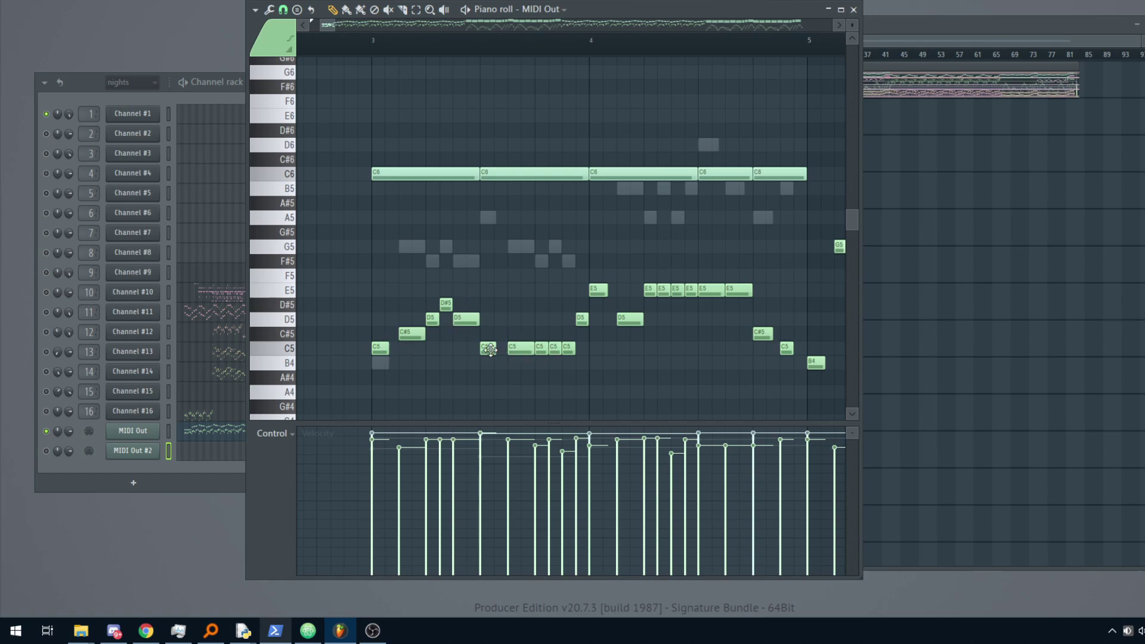
Step: Export the edited MIDI Out piano roll as nights.mid in the FNF MOds folder, overwriting the existing file
click(256, 10)
mouse_move(267, 27)
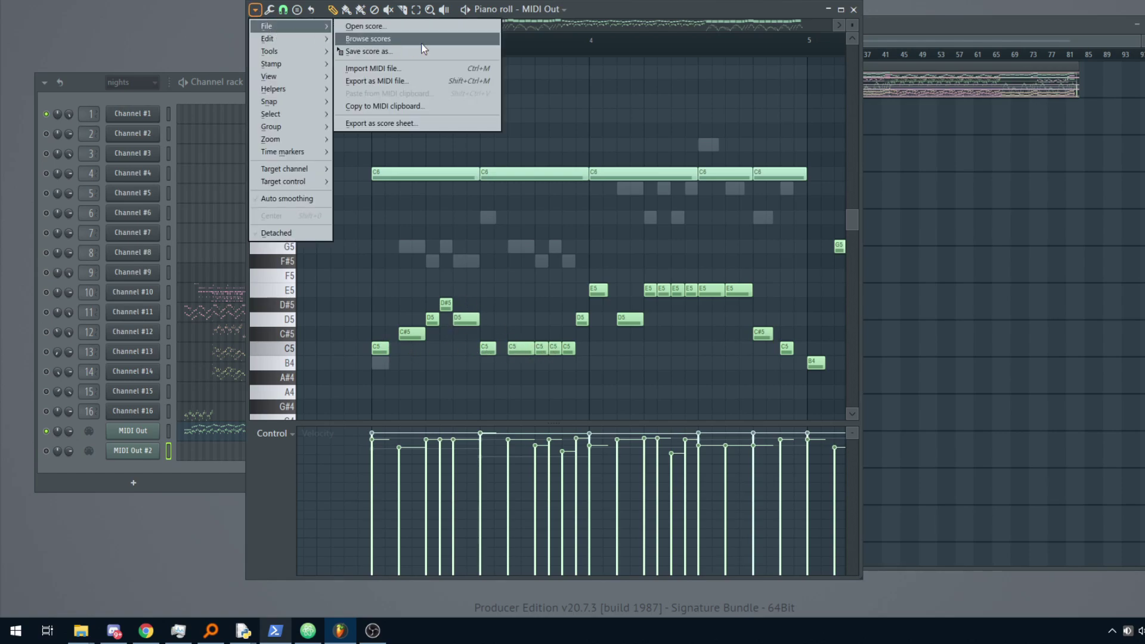
click(378, 80)
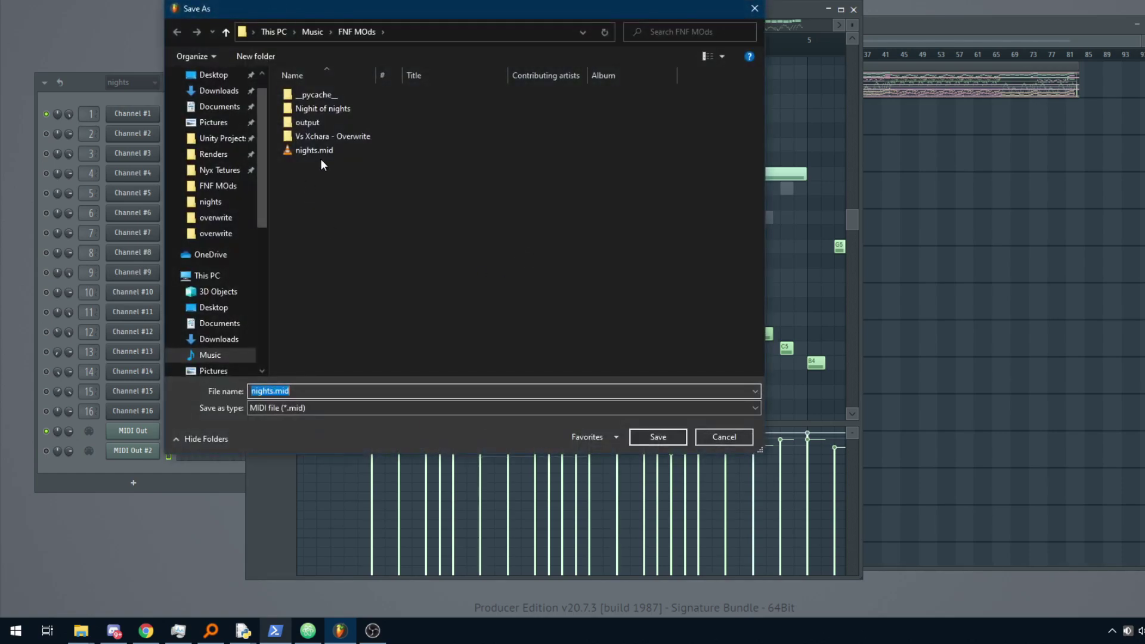
double_click(317, 151)
click(672, 282)
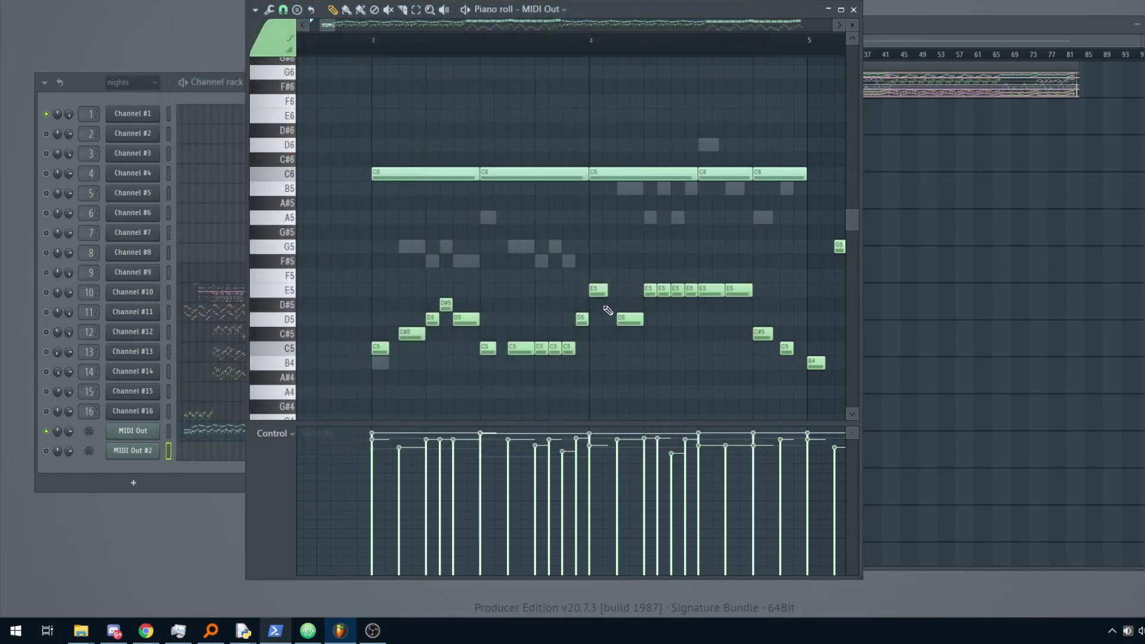
Step: Switch to File Explorer, run Midi2FNF.exe again and load the re-exported nights.mid
key(alt+Tab)
click(742, 276)
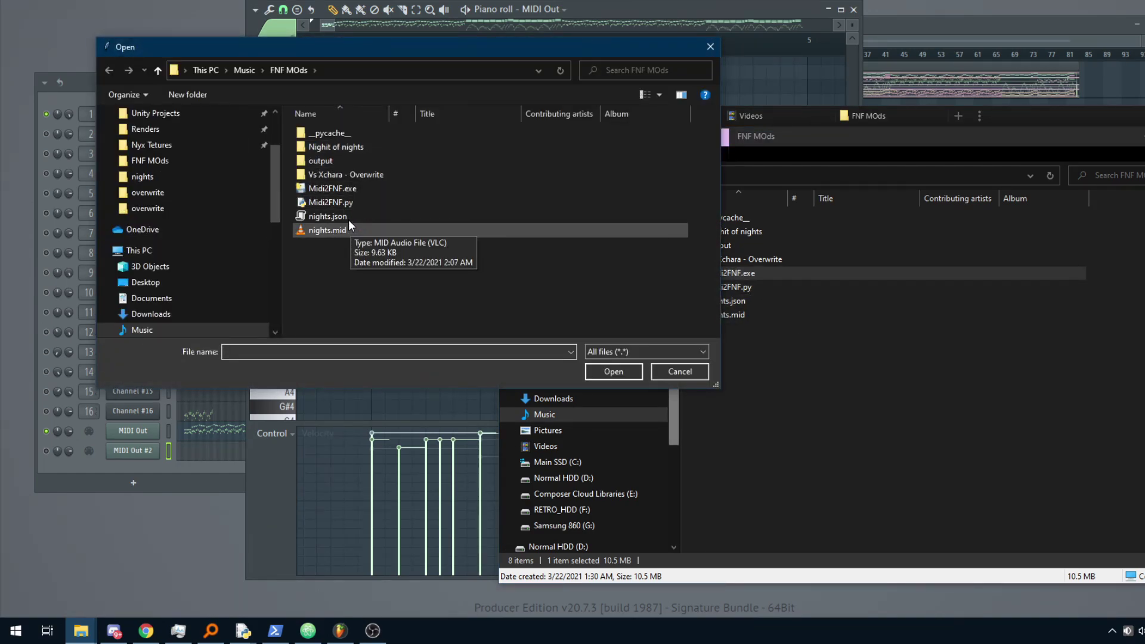
click(337, 234)
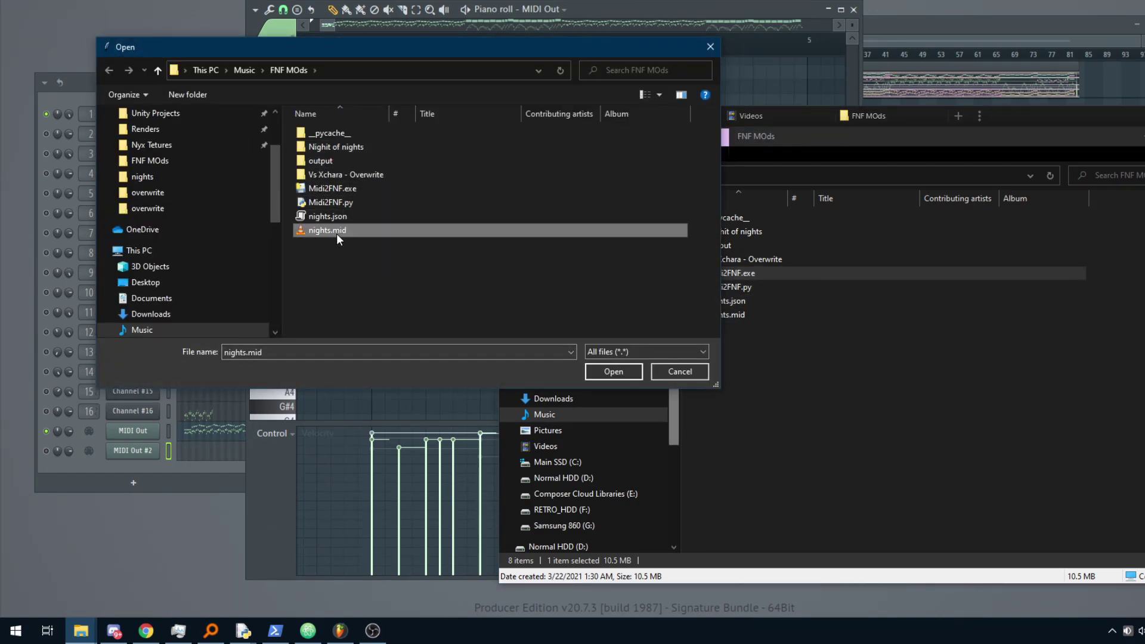
double_click(337, 234)
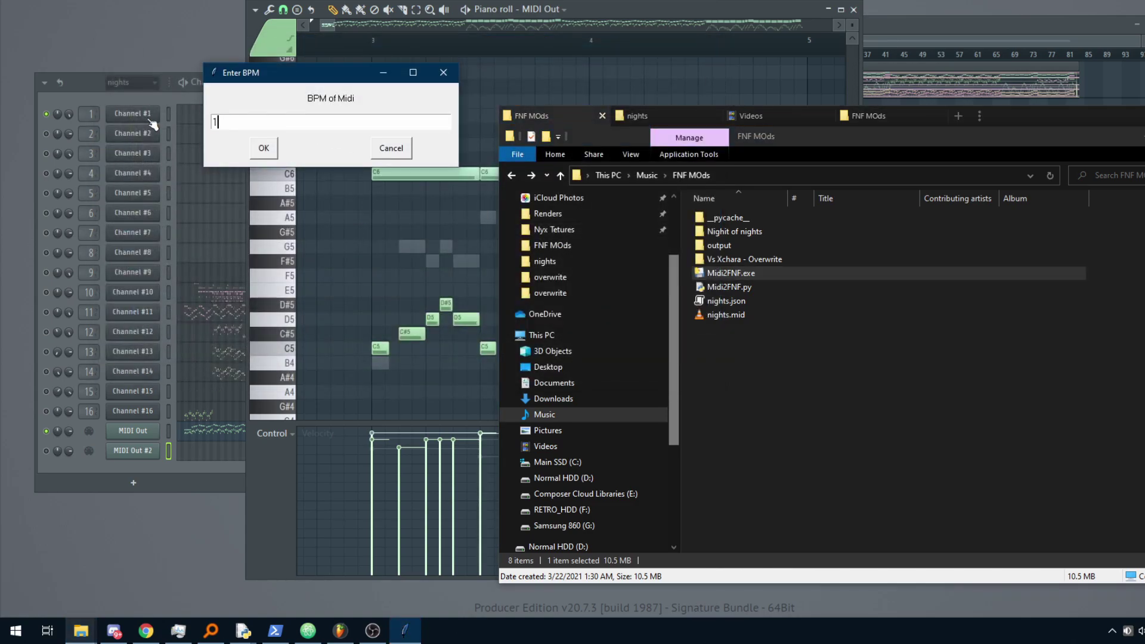
Step: Confirm the MIDI's BPM and save the converted chart as nights.json in the FNF MOds folder, overwriting the existing file
click(258, 151)
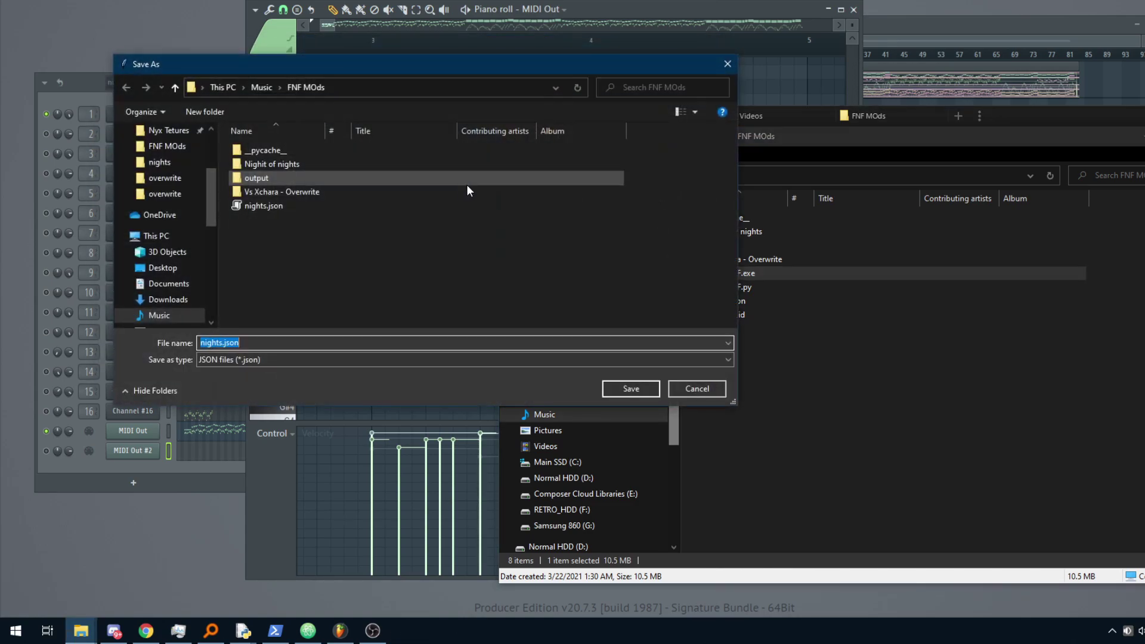
click(275, 208)
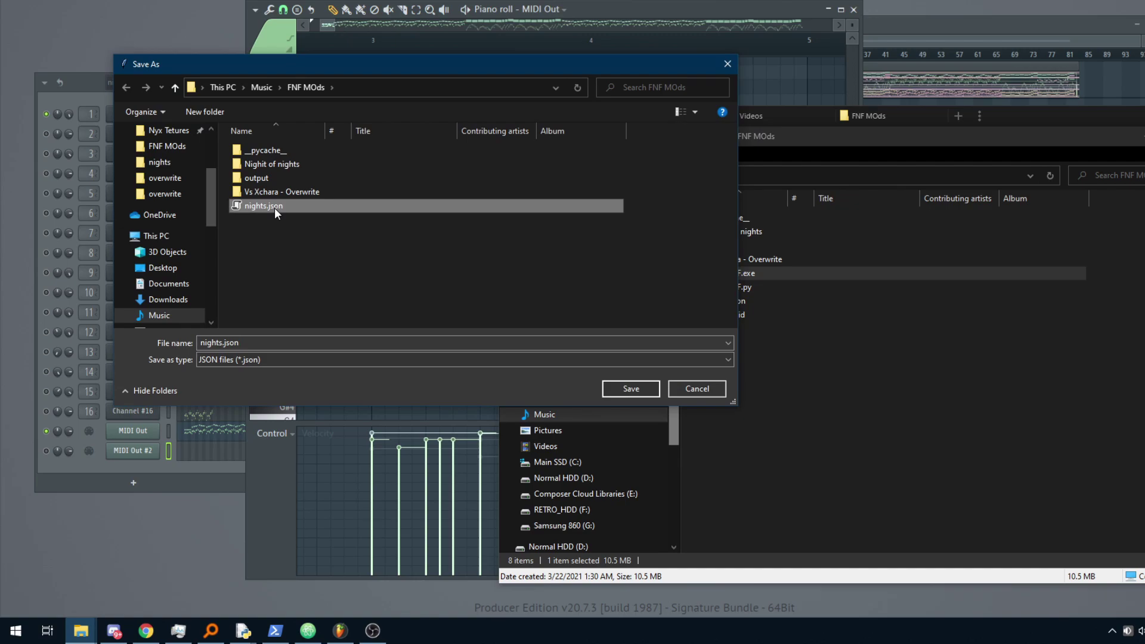
click(631, 389)
click(671, 285)
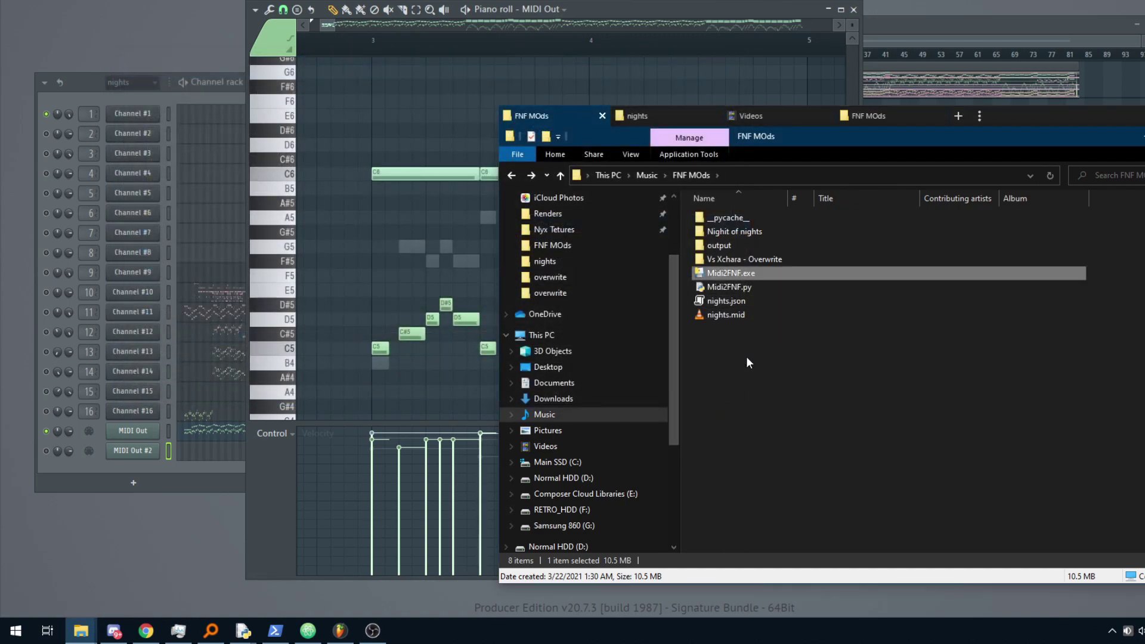
Step: Copy nights.json from FNF MOds into Kade-Engine's assets/preload/data/nights folder, replacing the existing file
click(743, 306)
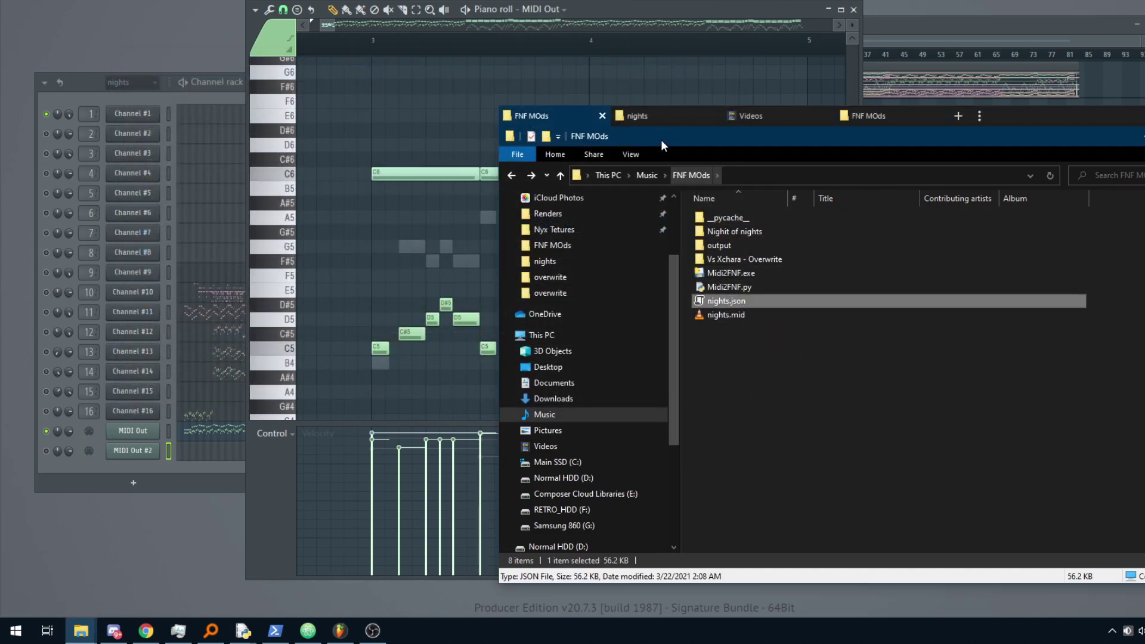
click(653, 117)
key(ctrl+v)
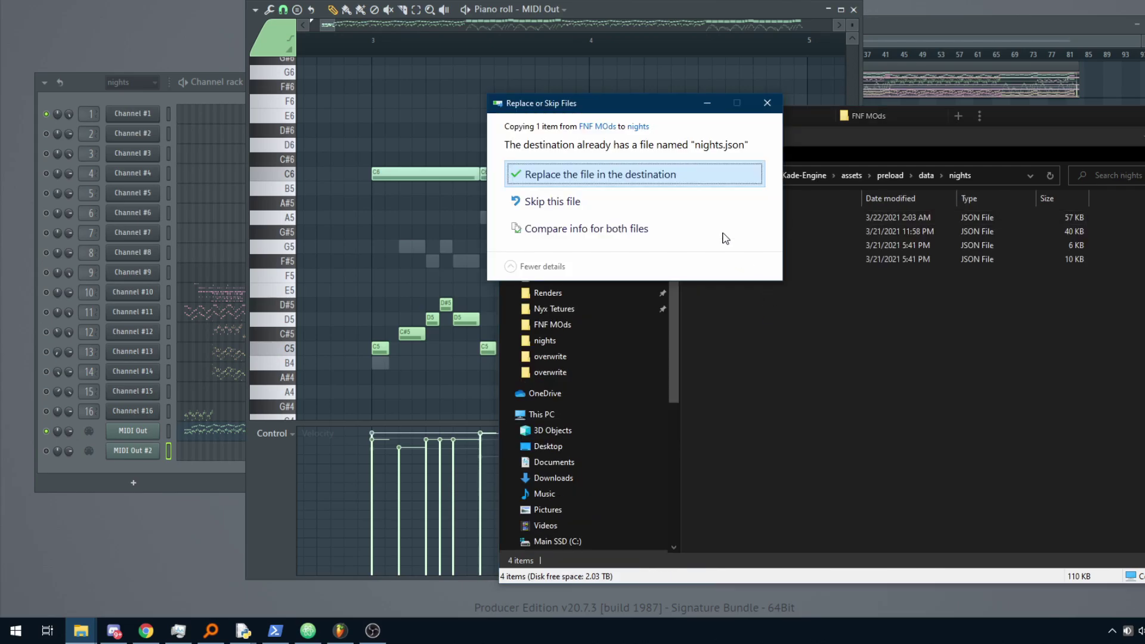
click(611, 173)
Step: Switch to Friday Night Funkin', play the opening notes of nights on Normal to test the chart, and pause the song
mouse_move(282, 635)
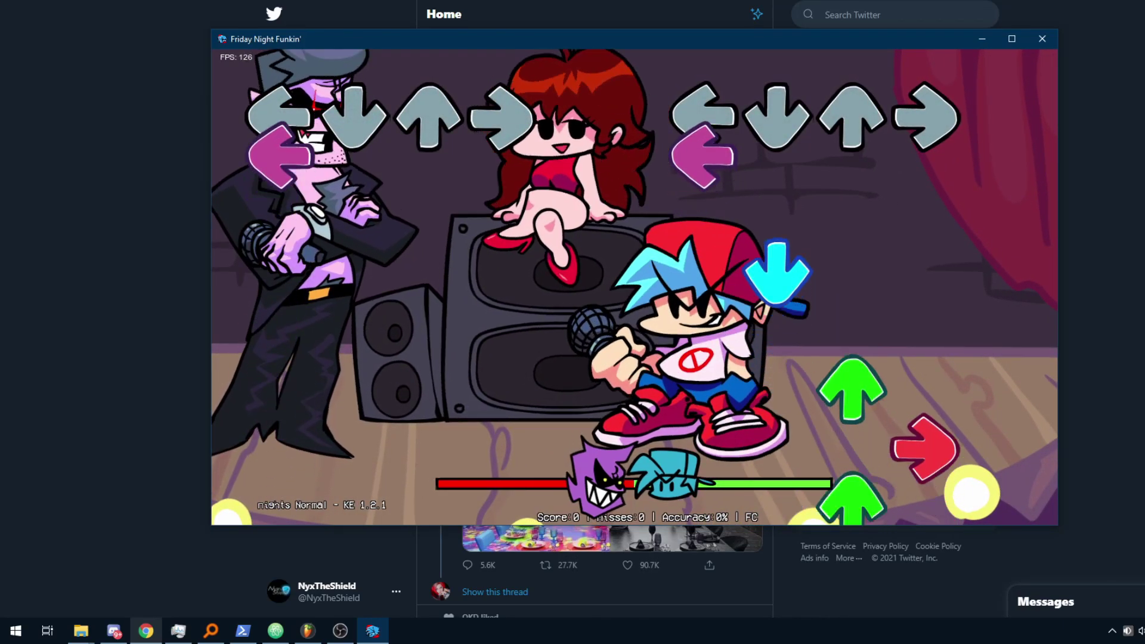
key(Left)
key(Down)
key(Up)
key(Right)
key(Up)
key(Left)
key(Left)
key(Left)
key(Left)
key(Left)
key(Up)
key(Right)
key(Up)
key(Left)
key(Down)
key(Up)
key(Up)
key(Left)
key(Up)
key(Down)
key(Left)
key(Up)
key(Down)
key(Down)
key(Up)
key(Left)
key(Down)
key(Left)
key(Left)
key(Up)
key(Down)
key(Up)
key(Left)
key(Right)
key(Up)
key(Left)
key(Down)
key(Up)
key(Left)
key(Right)
key(Down)
key(Right)
key(Up)
key(Return)
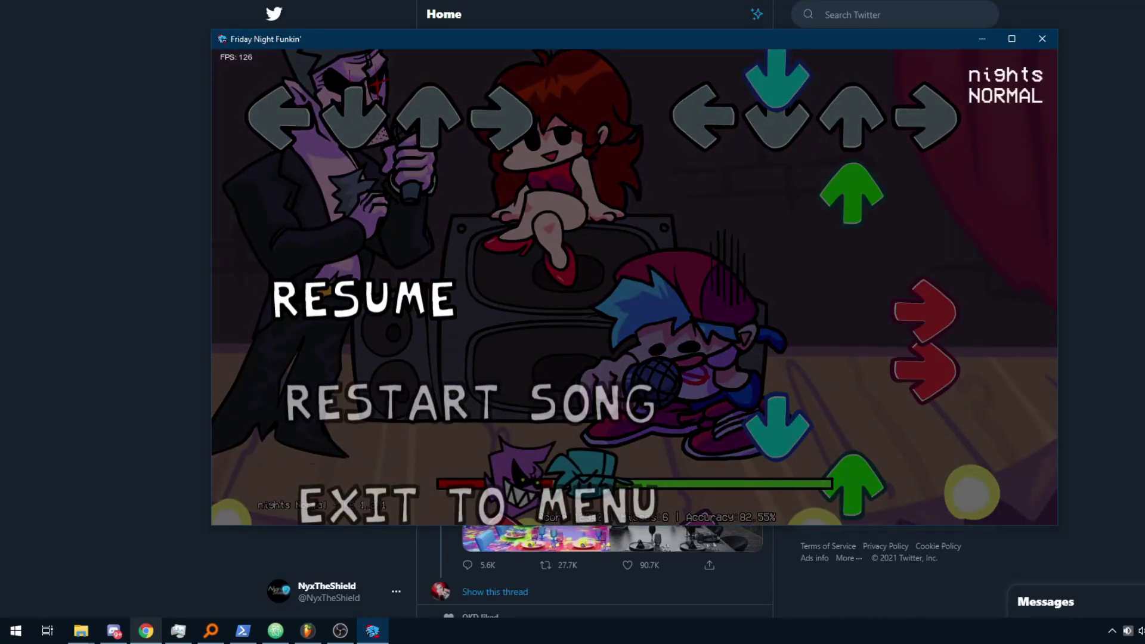